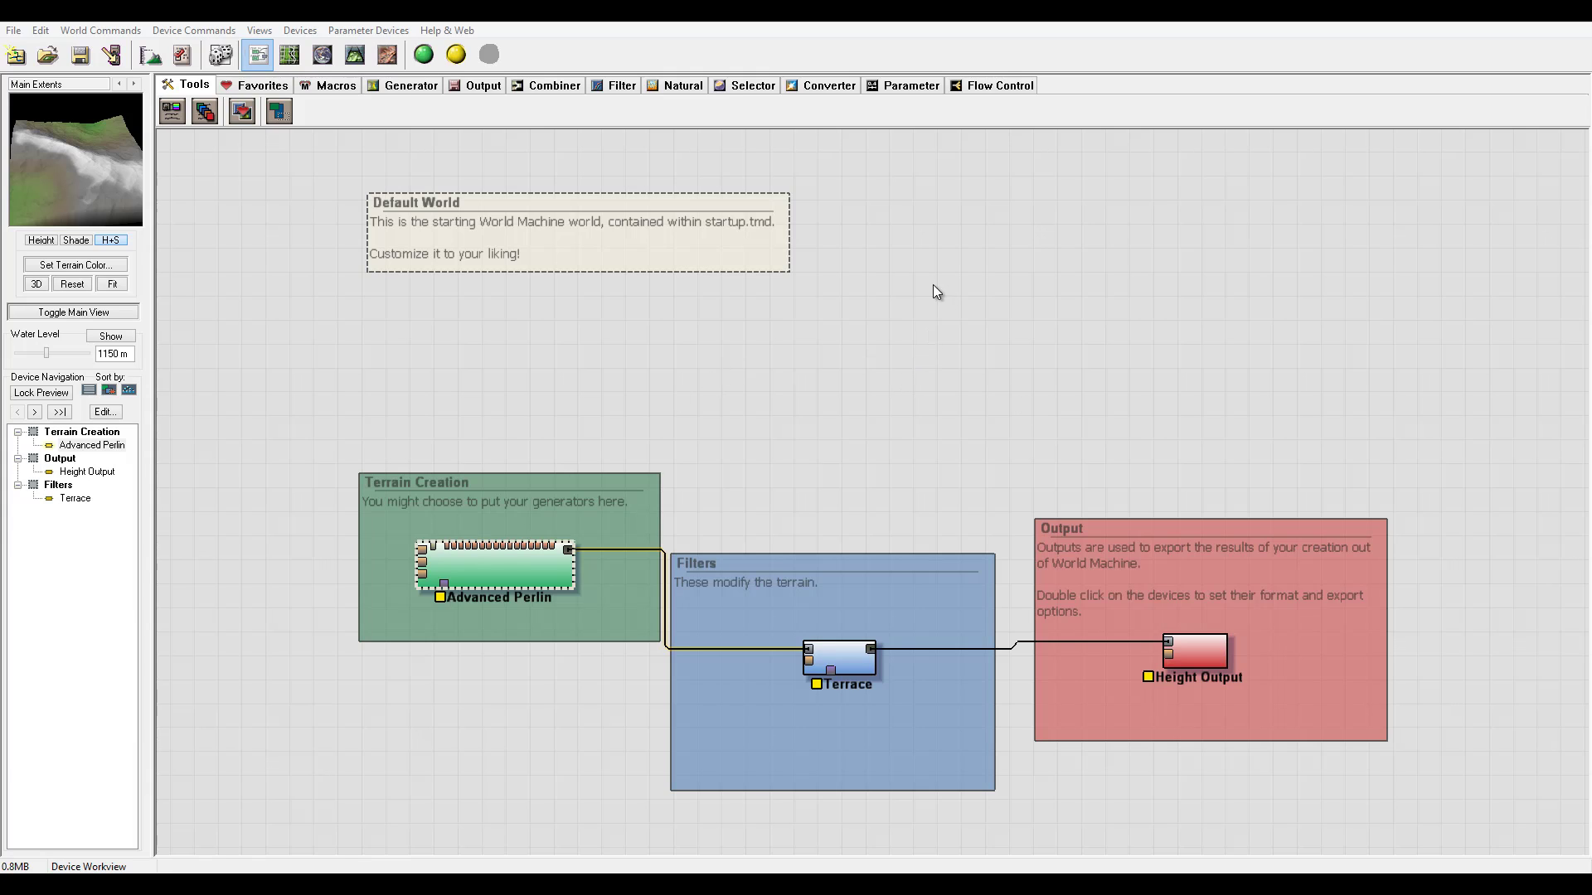
# - Show the Output device category in the device toolbar
pyautogui.click(496, 86)
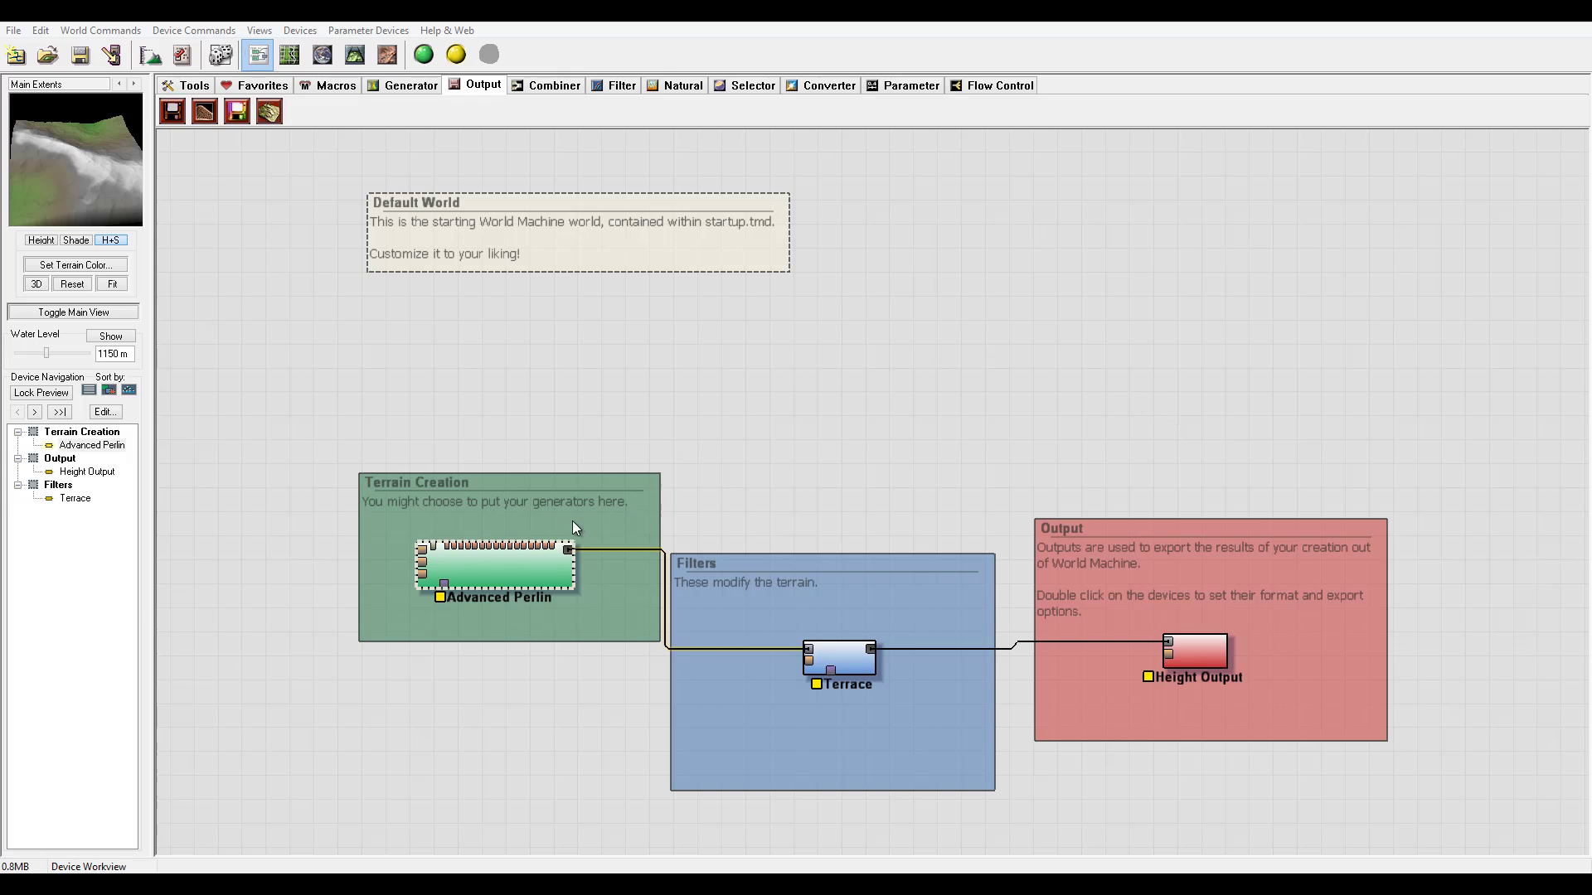
# - Switch the device toolbar to the Generator category and pan the graph up and right
pyautogui.click(663, 83)
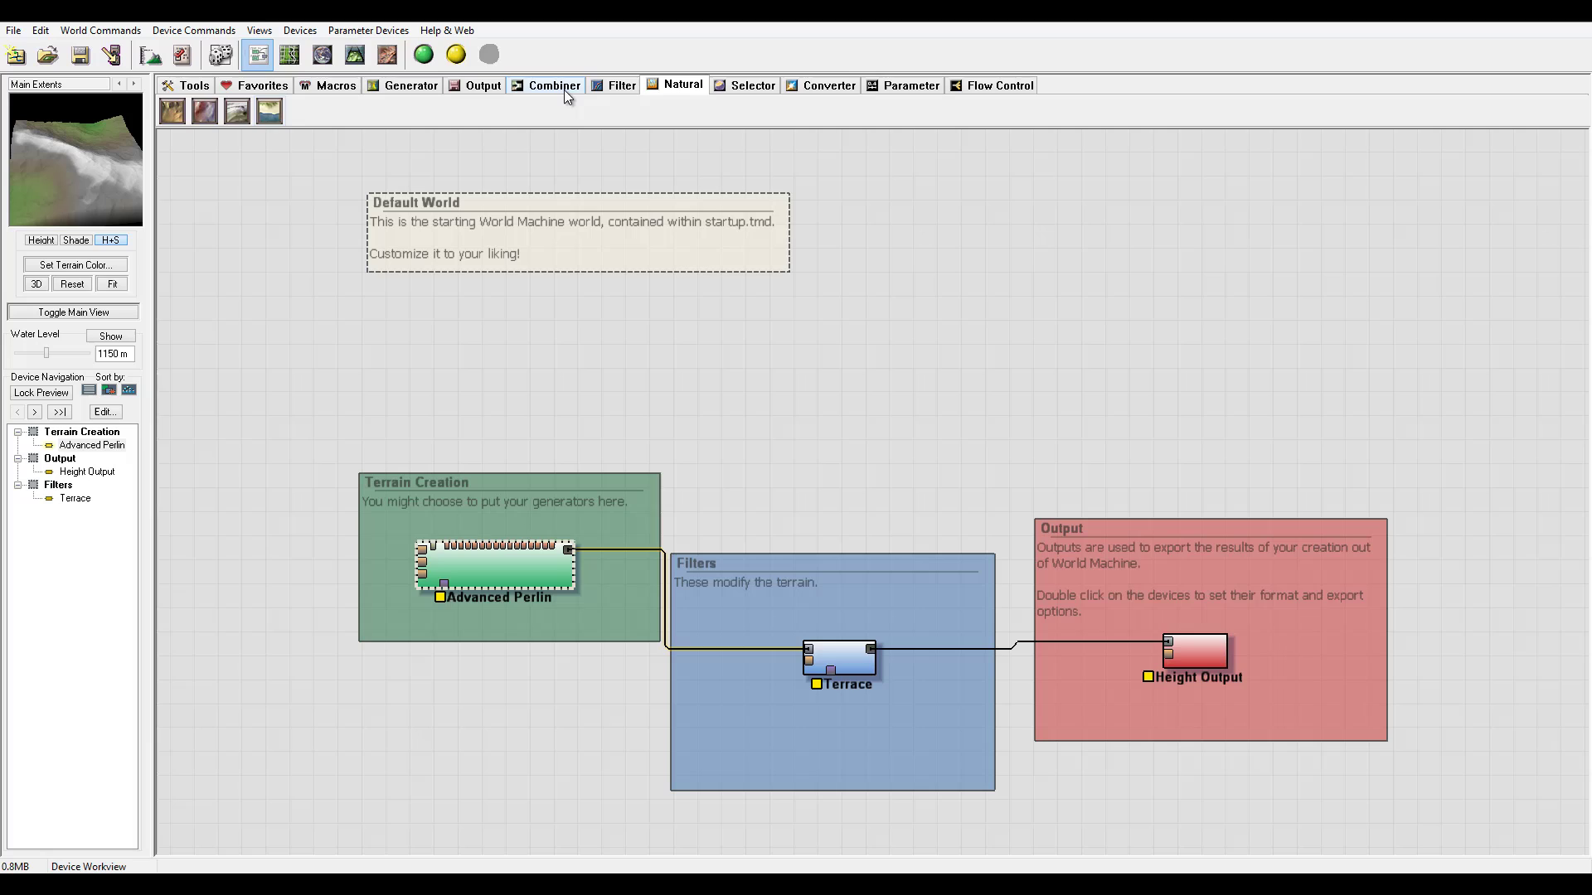
pyautogui.click(404, 87)
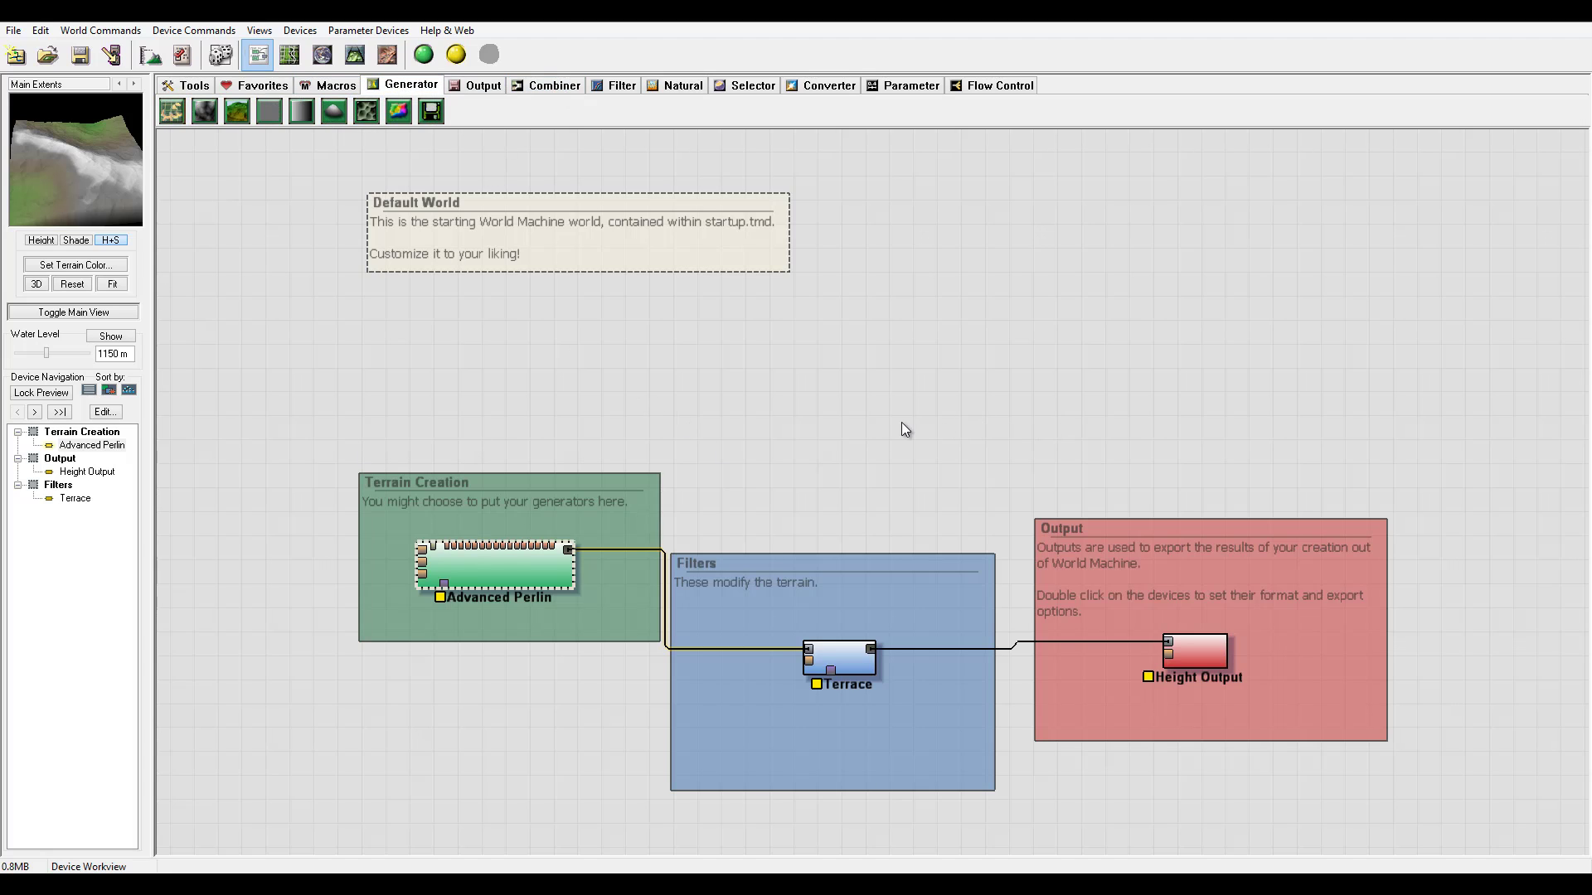
pyautogui.moveTo(856, 376); pyautogui.dragTo(925, 320, button='right')
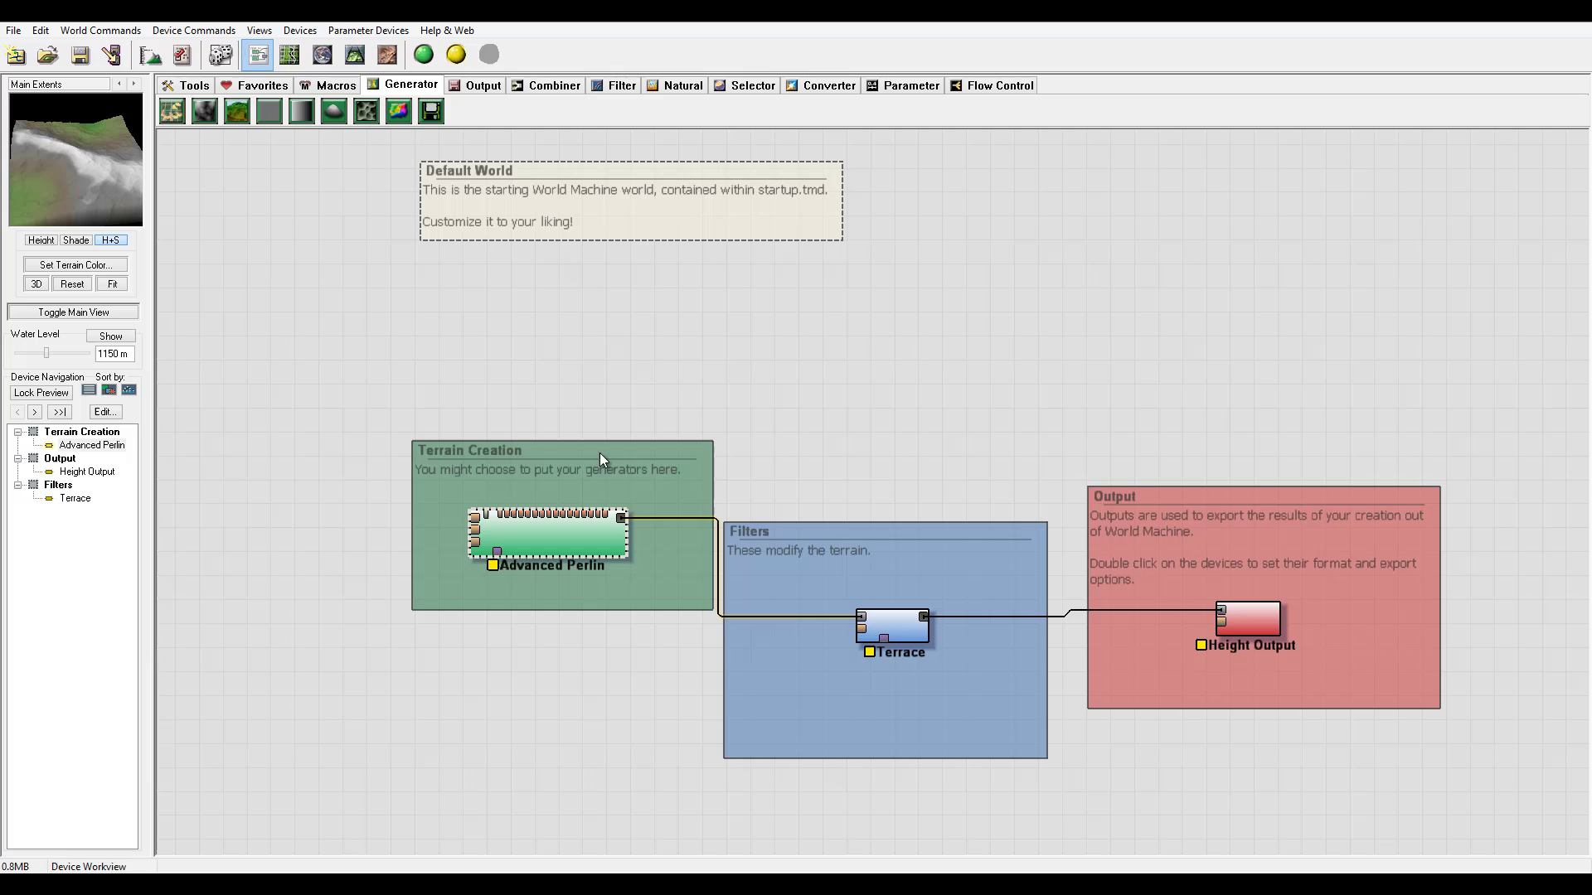
# - Line up the Terrain Creation, Filters and Output group frames side by side
pyautogui.click(489, 447)
pyautogui.moveTo(488, 448); pyautogui.dragTo(444, 463)
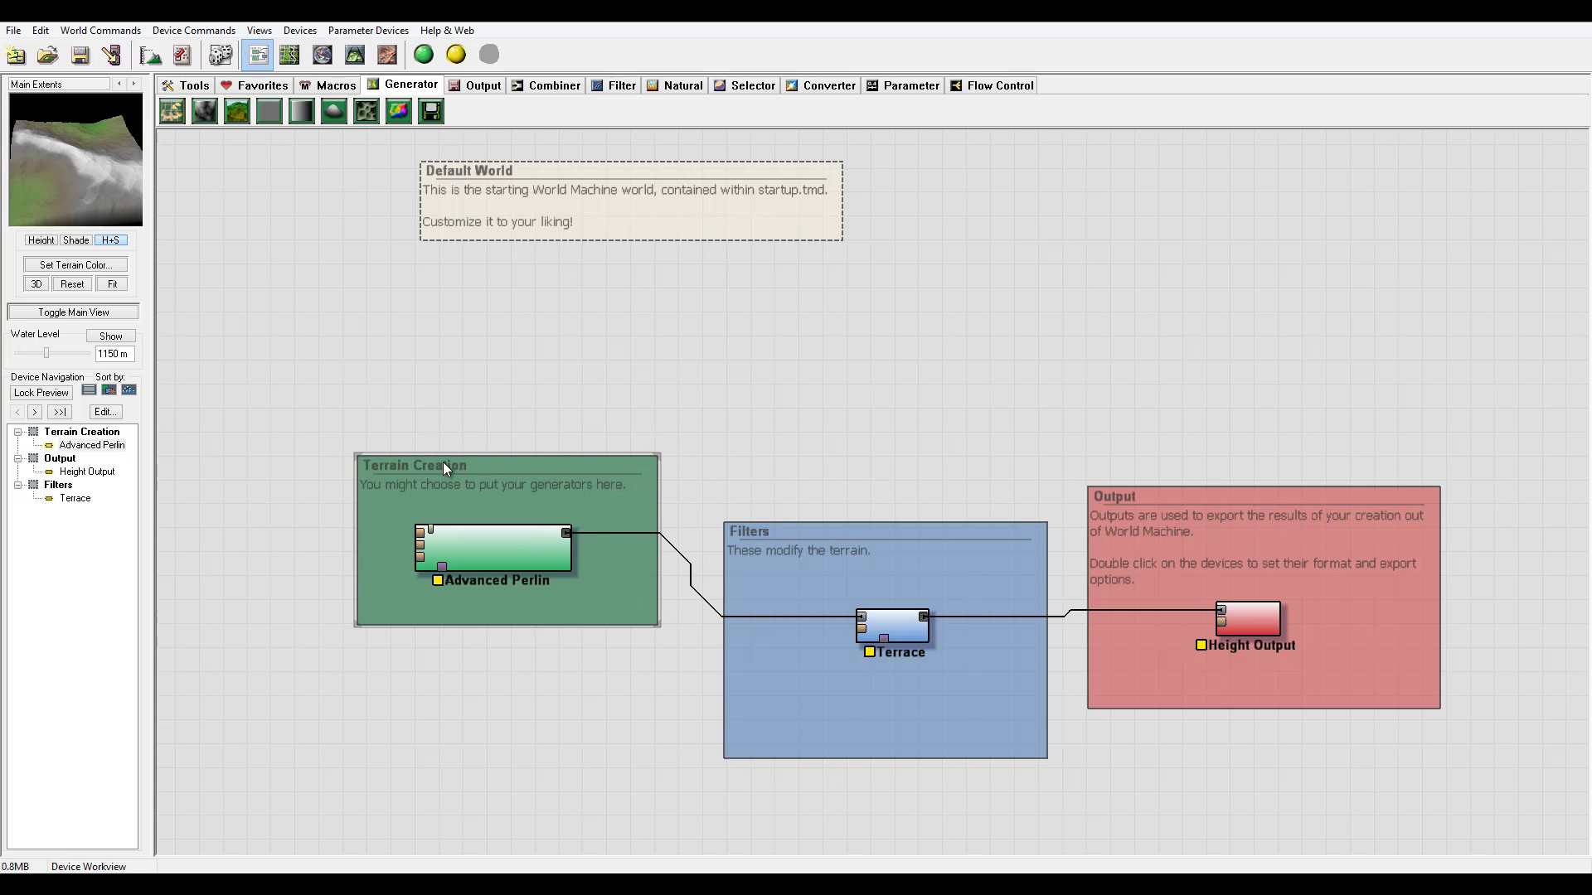
pyautogui.click(755, 535)
pyautogui.moveTo(758, 526); pyautogui.dragTo(753, 465)
pyautogui.click(1124, 496)
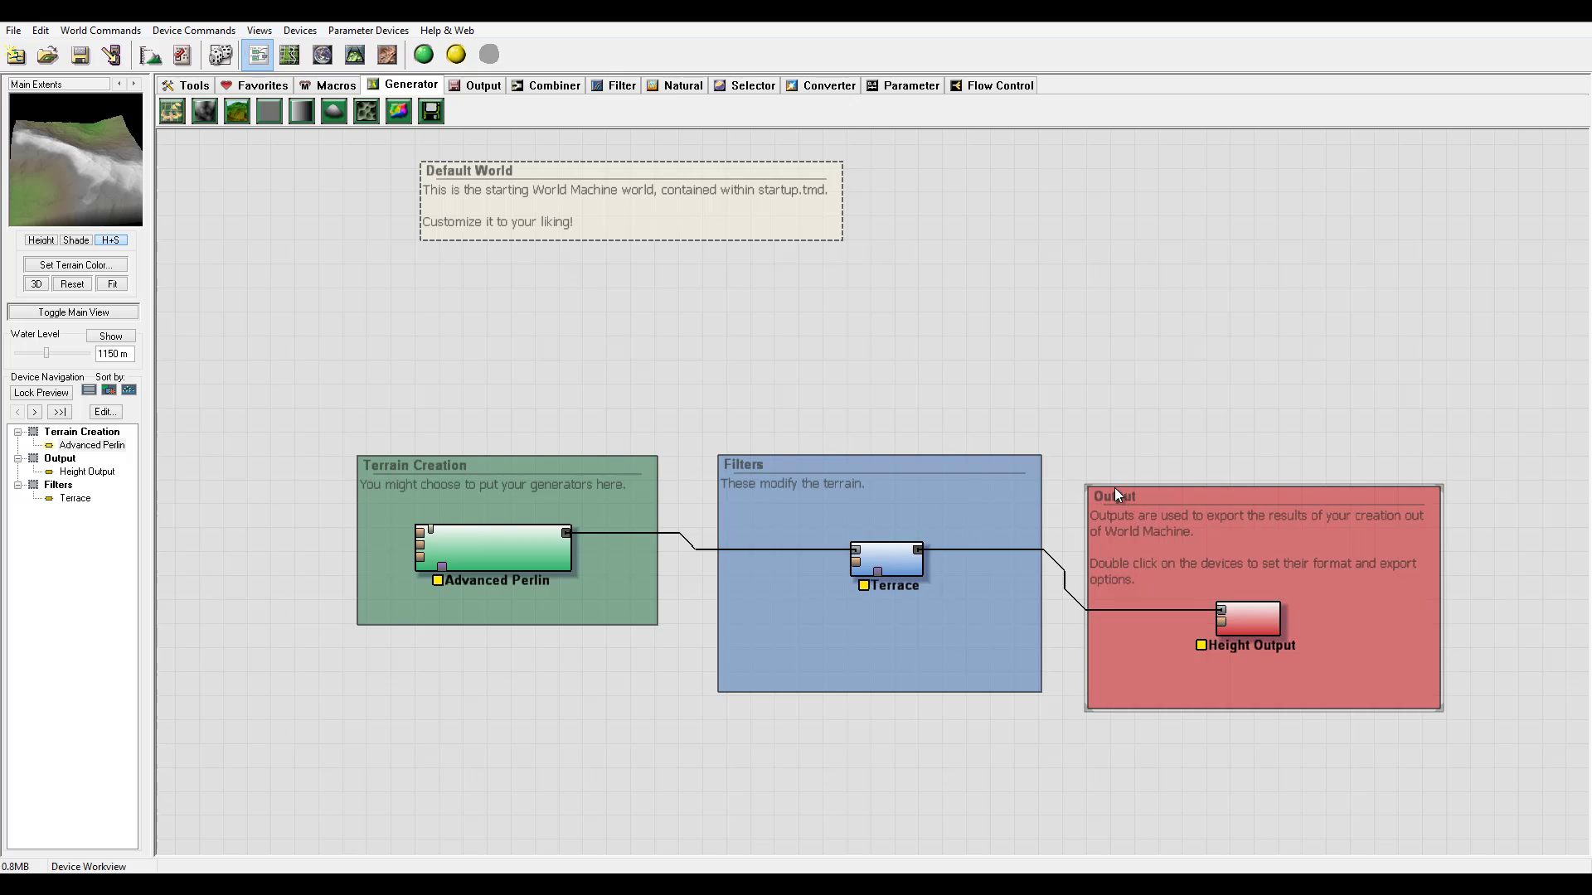
pyautogui.moveTo(1115, 491); pyautogui.dragTo(1117, 462)
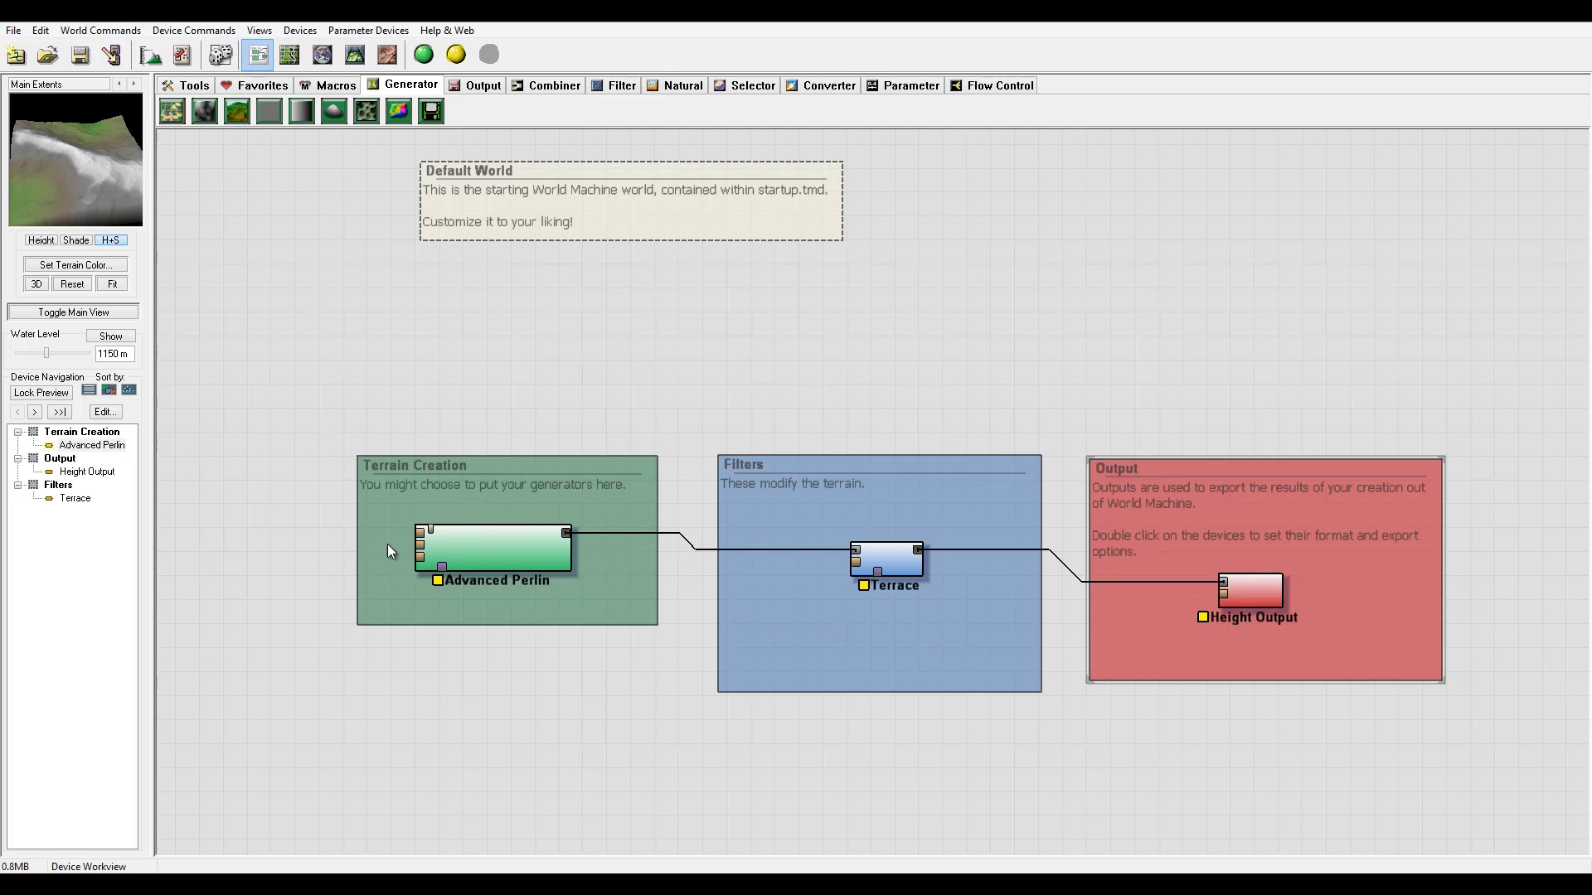
pyautogui.click(526, 549)
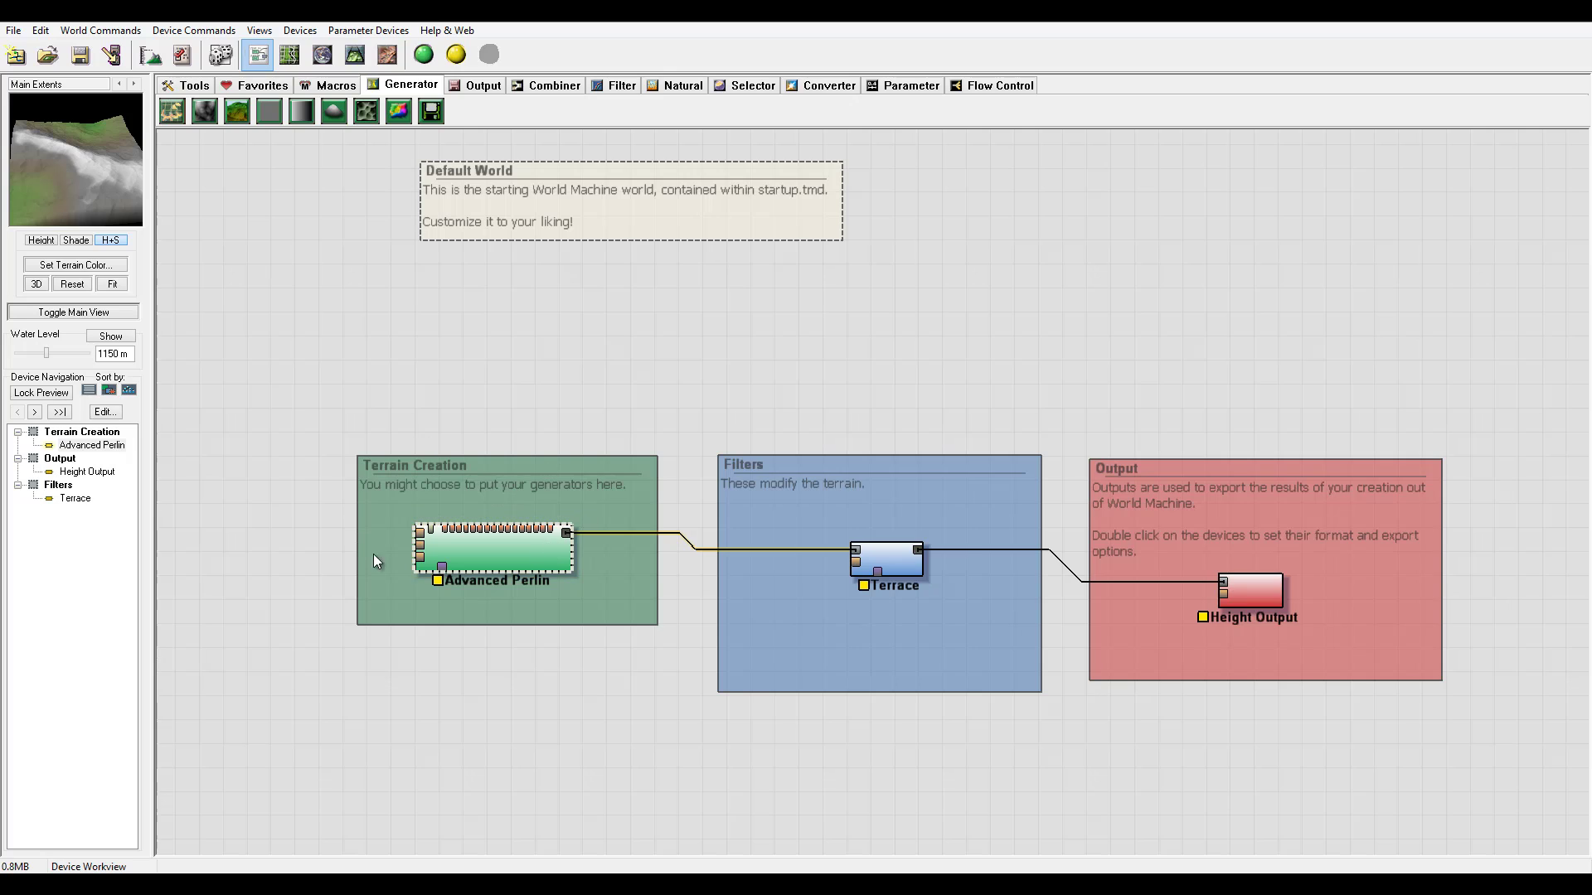
pyautogui.rightClick(534, 554)
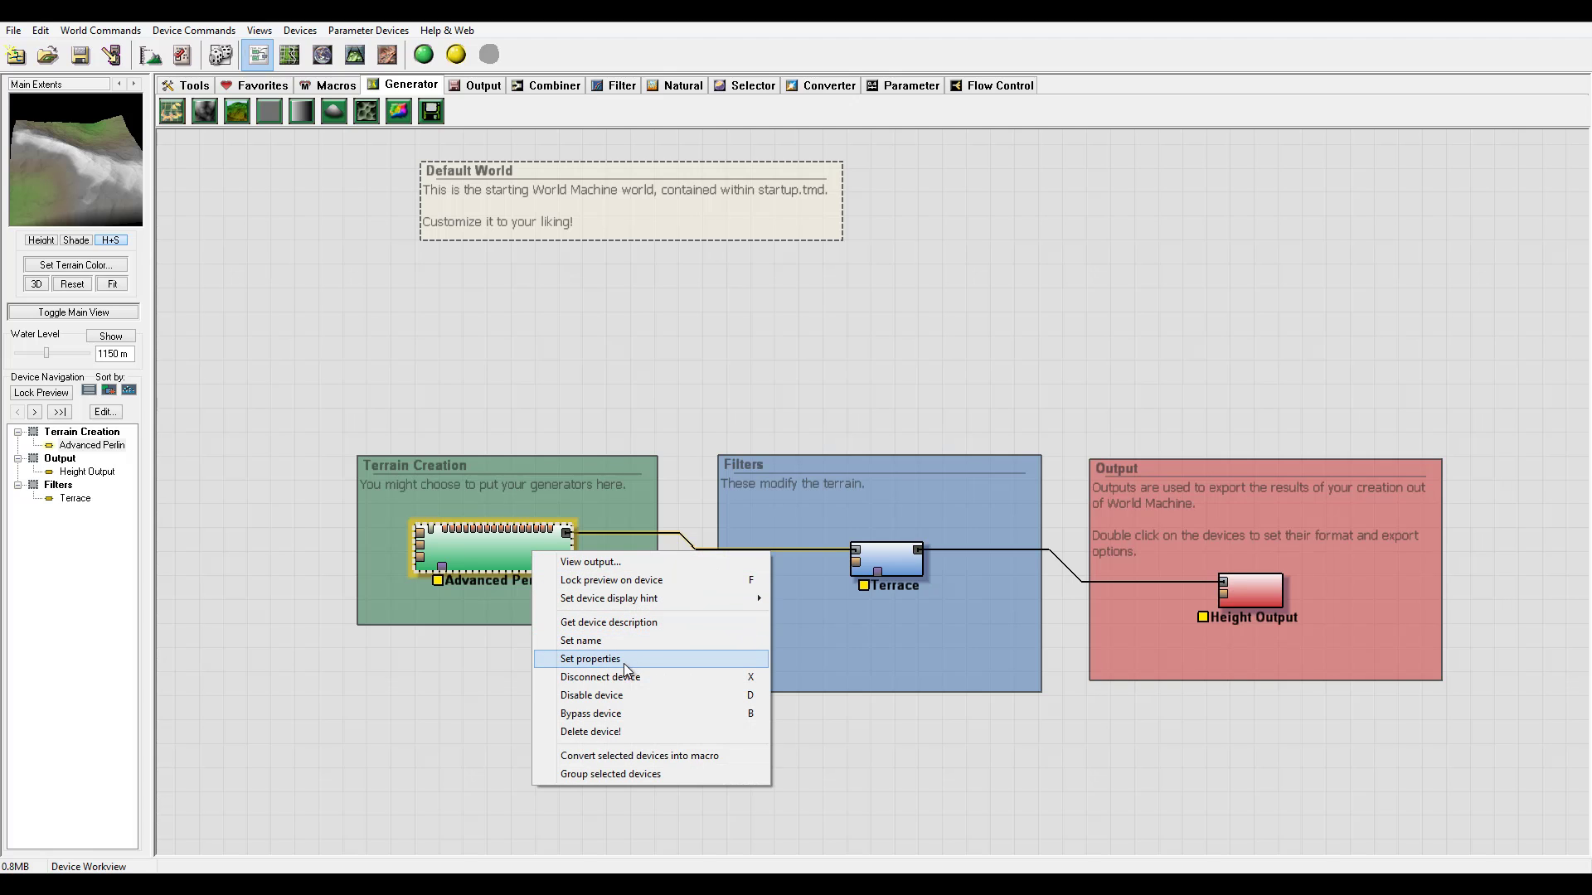
pyautogui.click(485, 548)
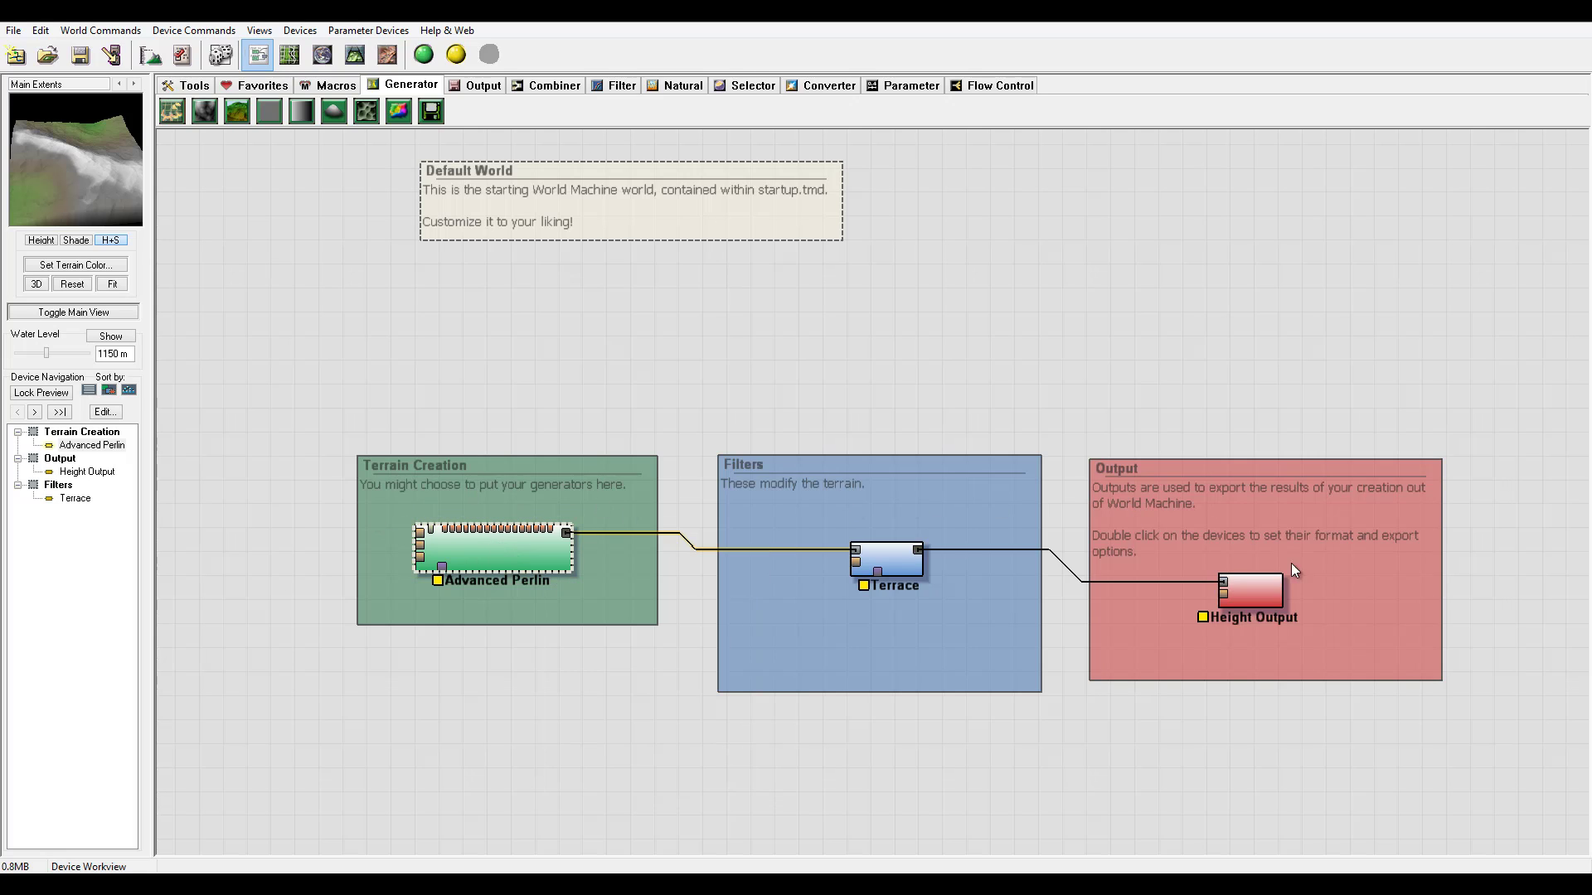
pyautogui.rightClick(514, 548)
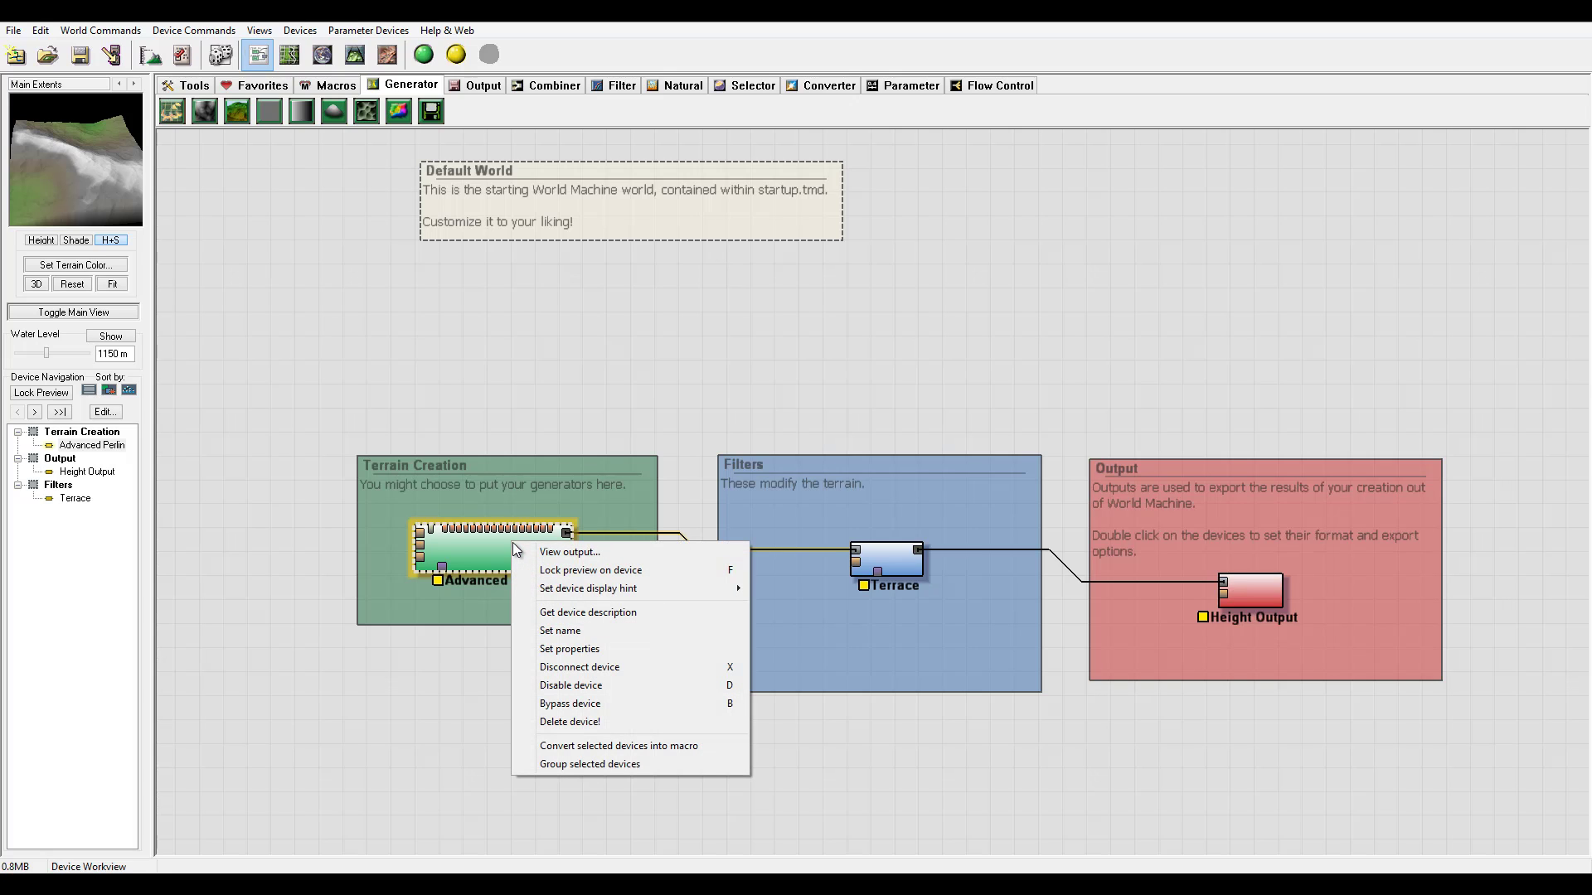
pyautogui.click(627, 561)
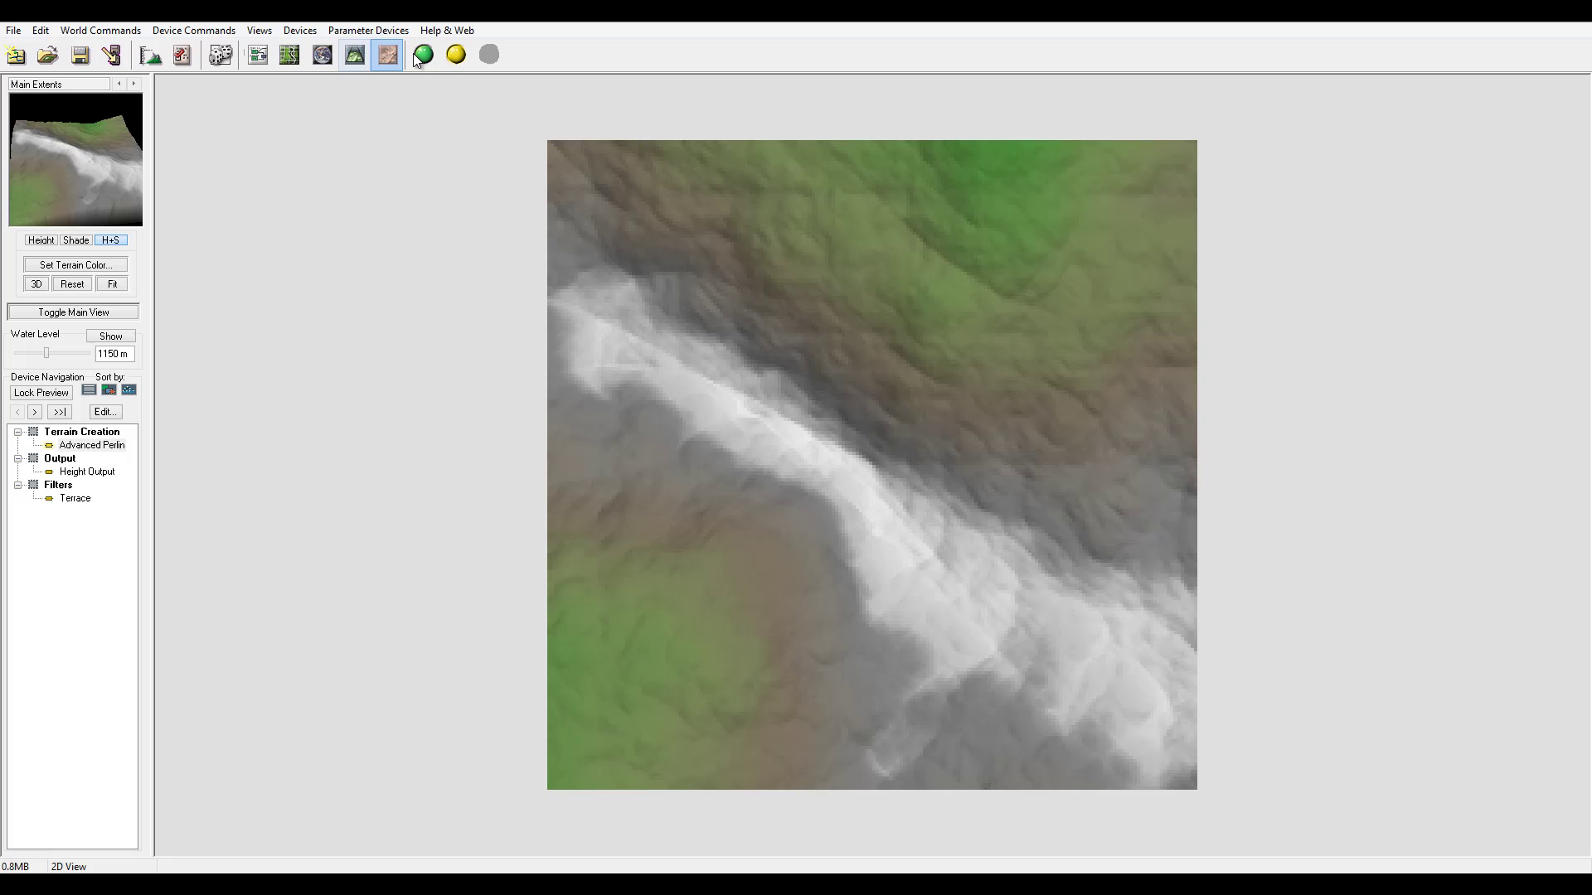
pyautogui.click(83, 473)
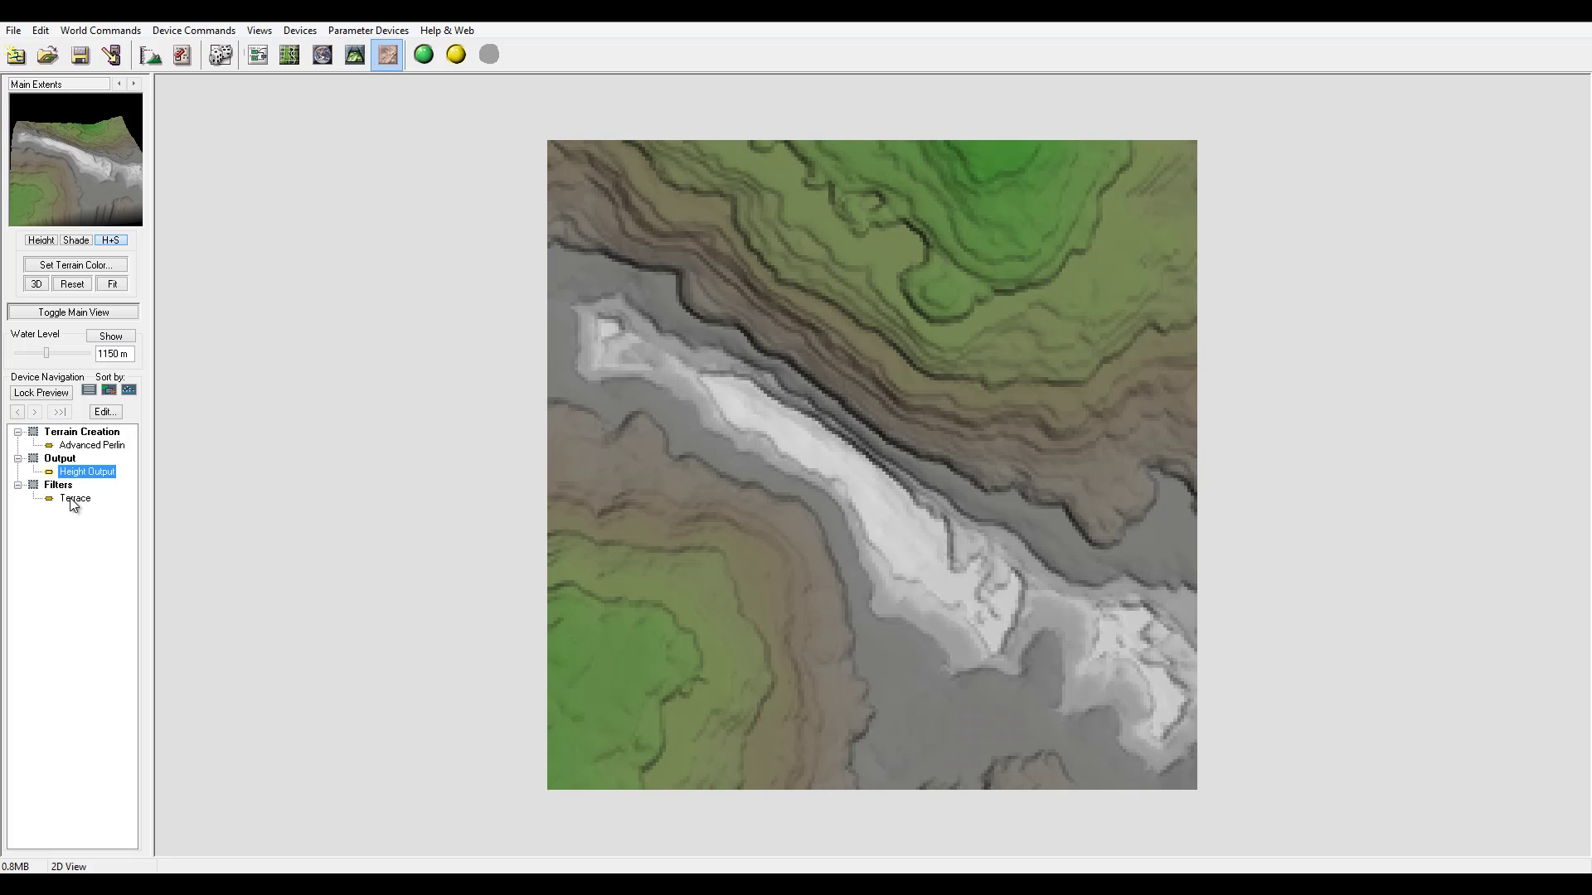
pyautogui.click(91, 446)
pyautogui.click(258, 55)
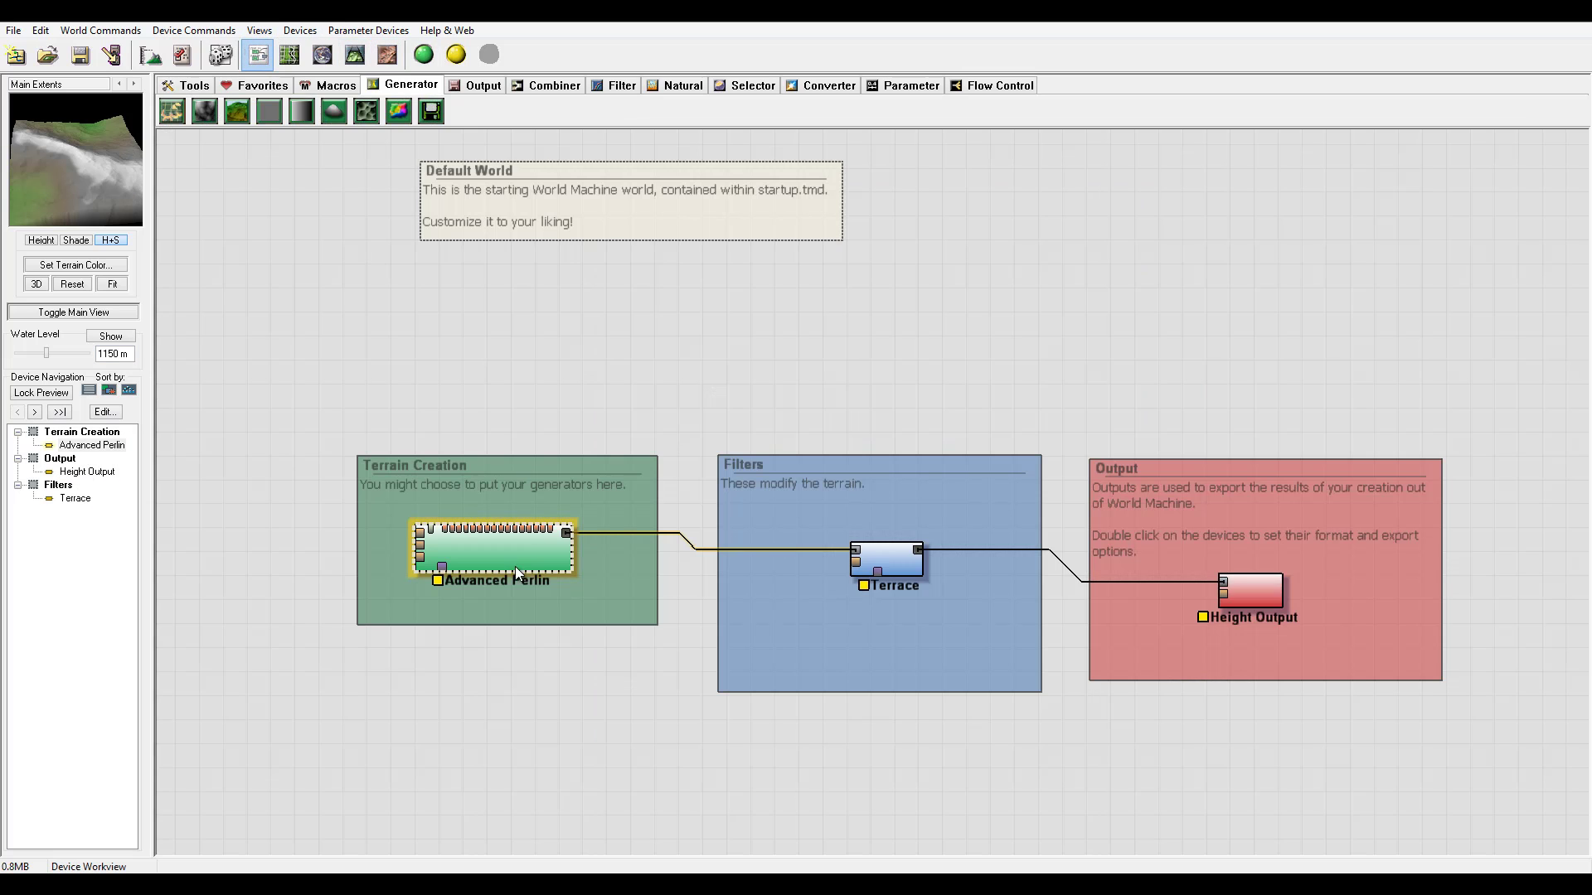
pyautogui.rightClick(516, 550)
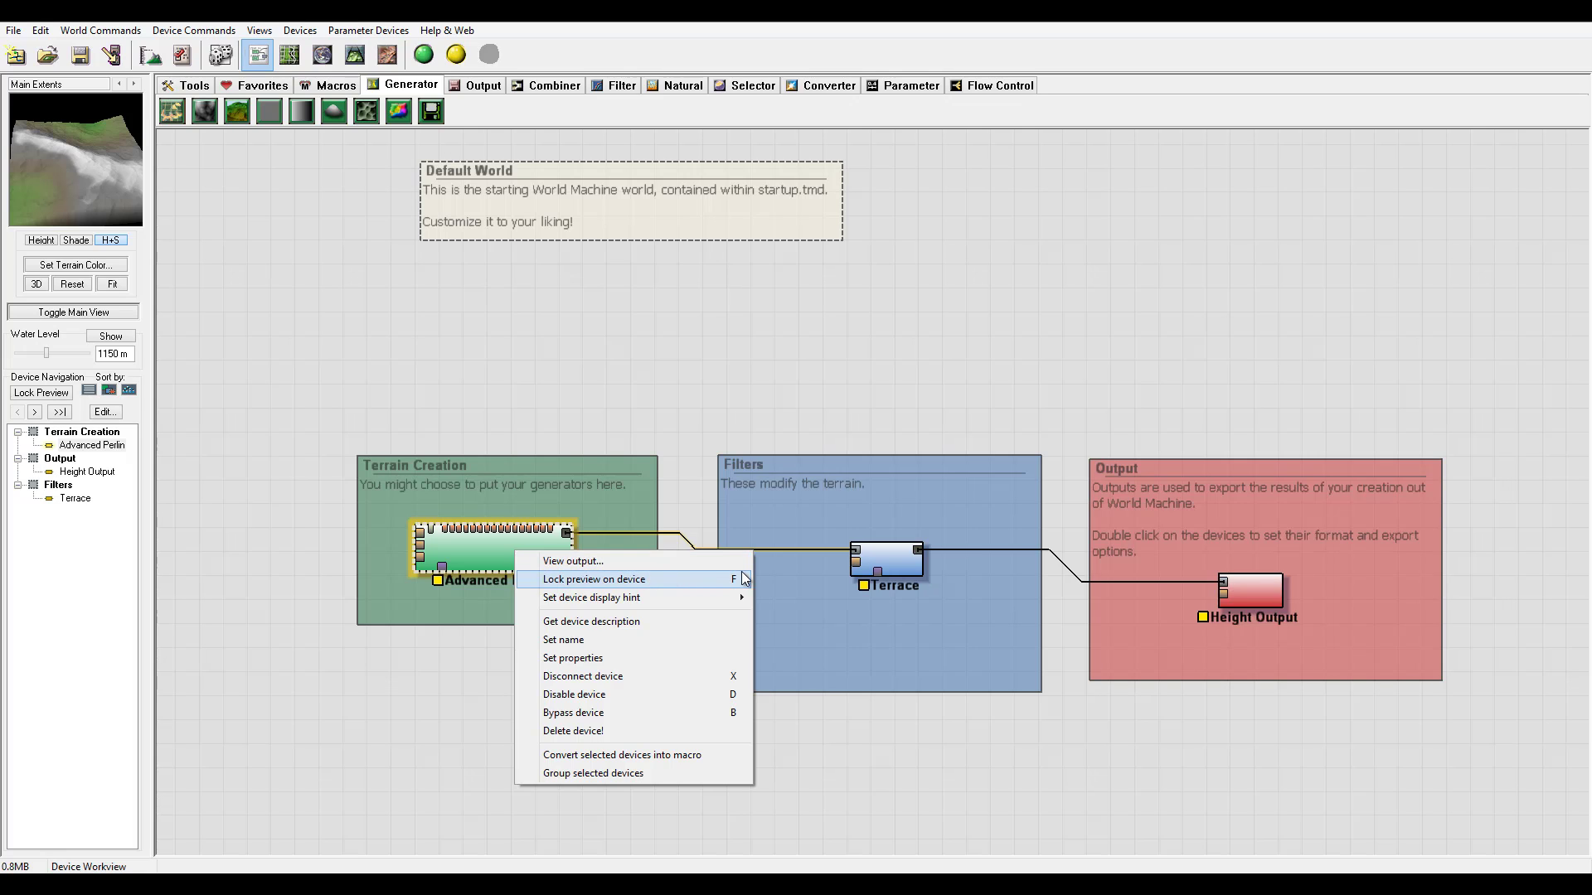
pyautogui.click(894, 560)
pyautogui.rightClick(894, 561)
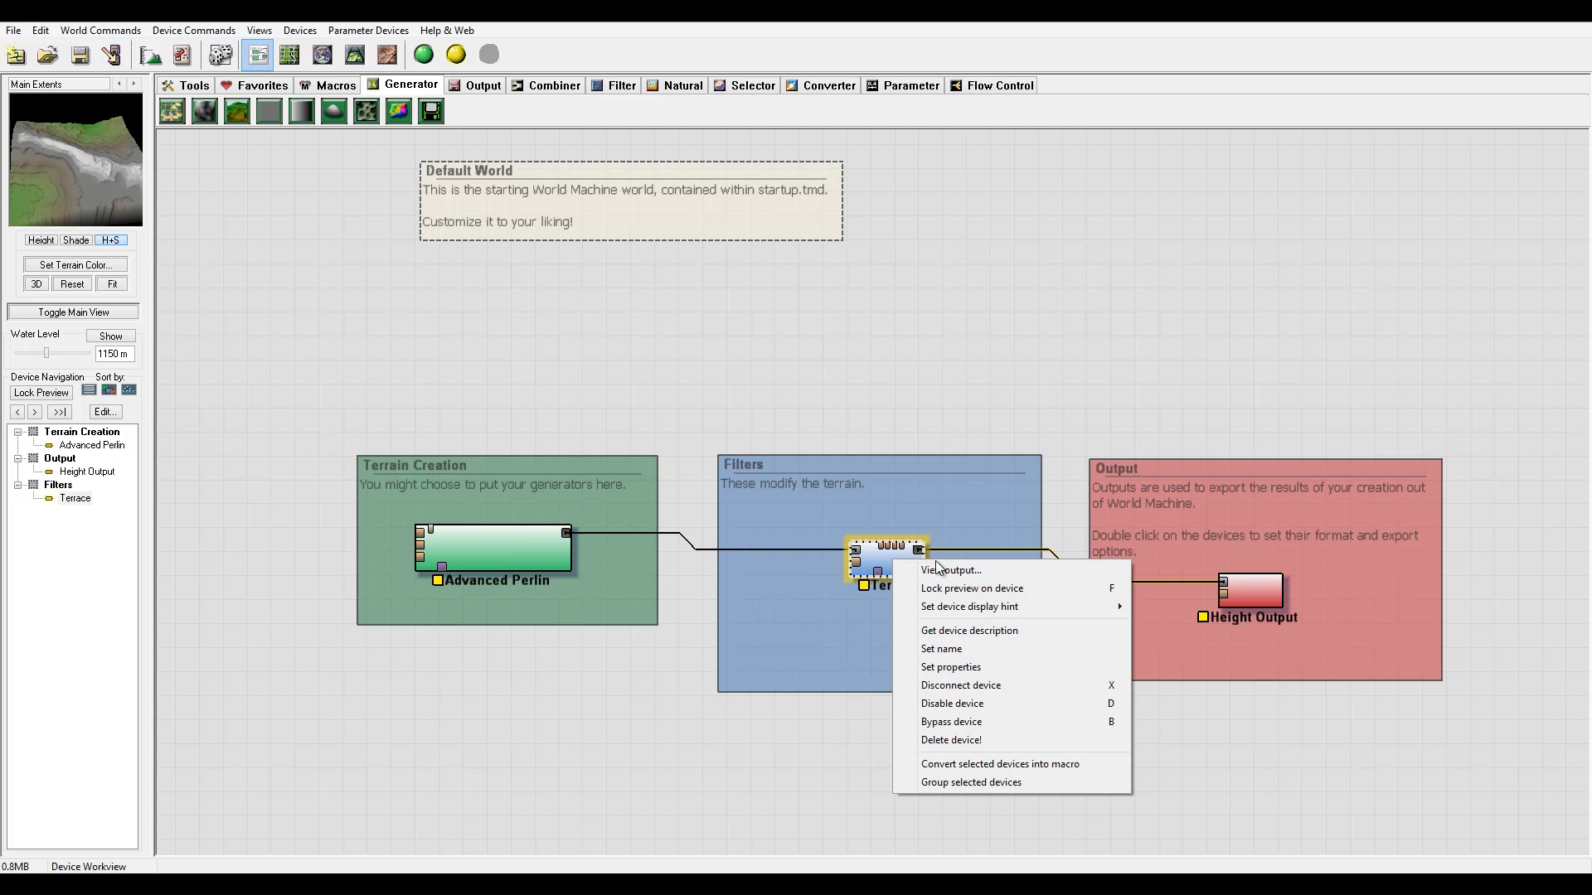
pyautogui.click(993, 588)
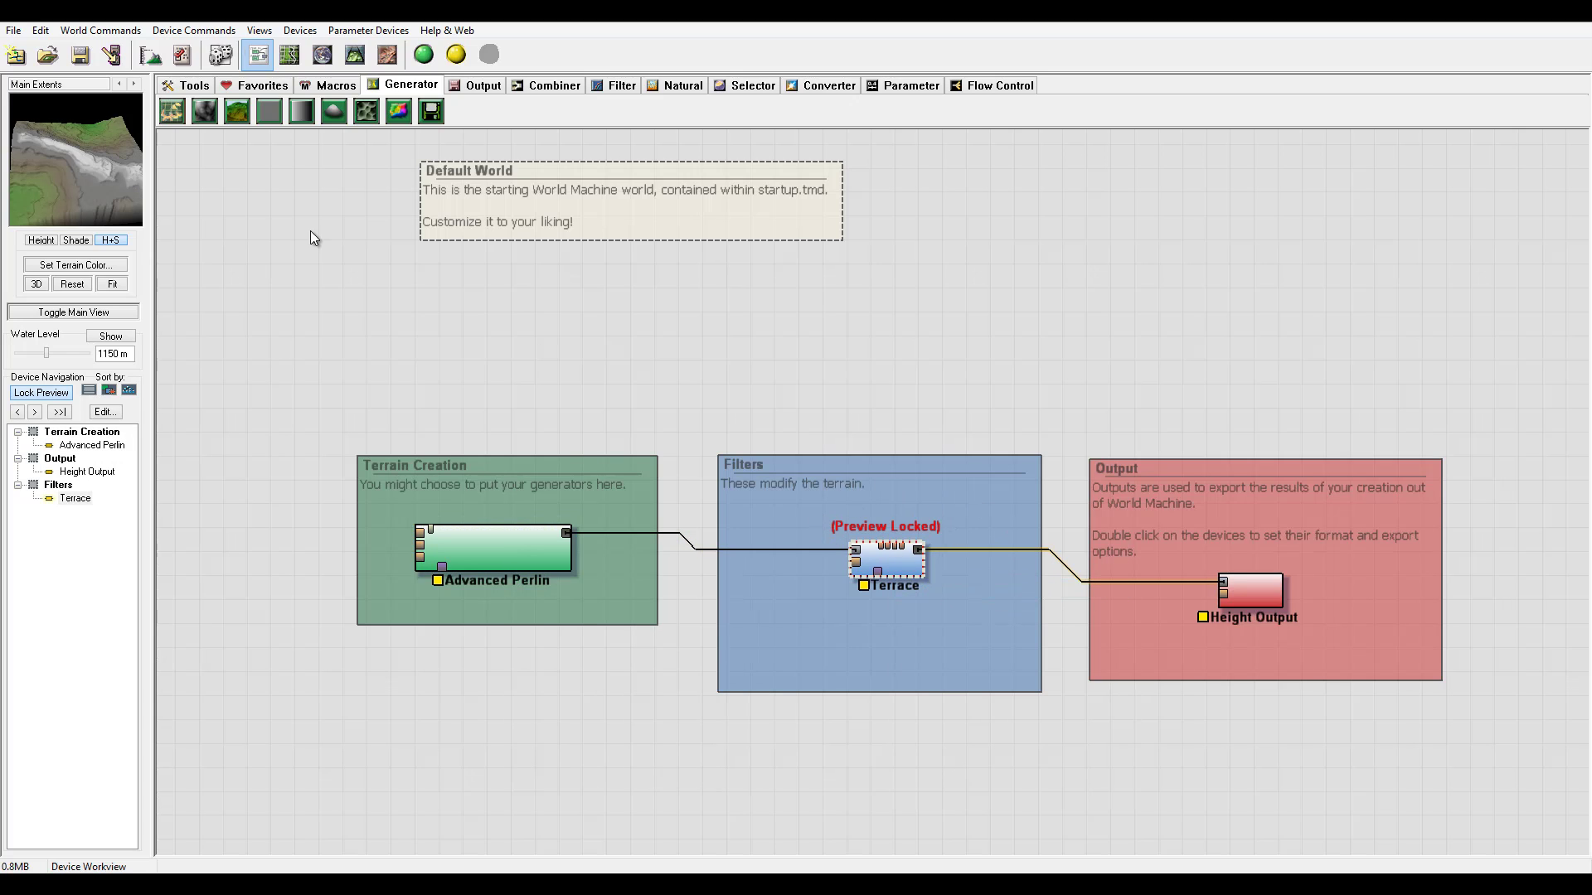
pyautogui.moveTo(107, 166); pyautogui.dragTo(33, 126)
pyautogui.click(523, 539)
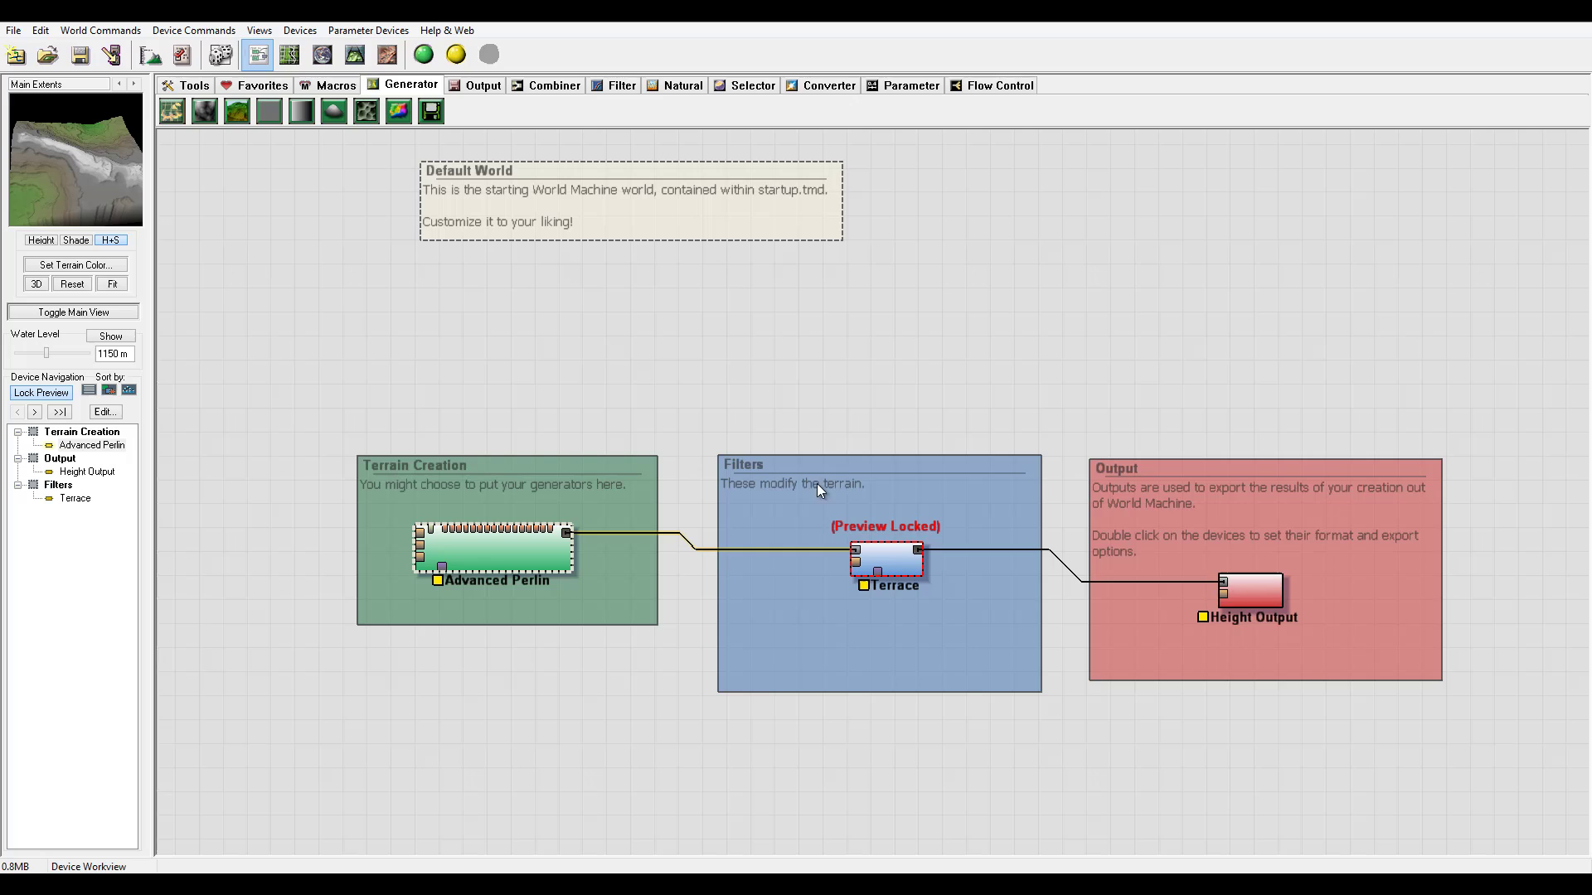
pyautogui.rightClick(898, 565)
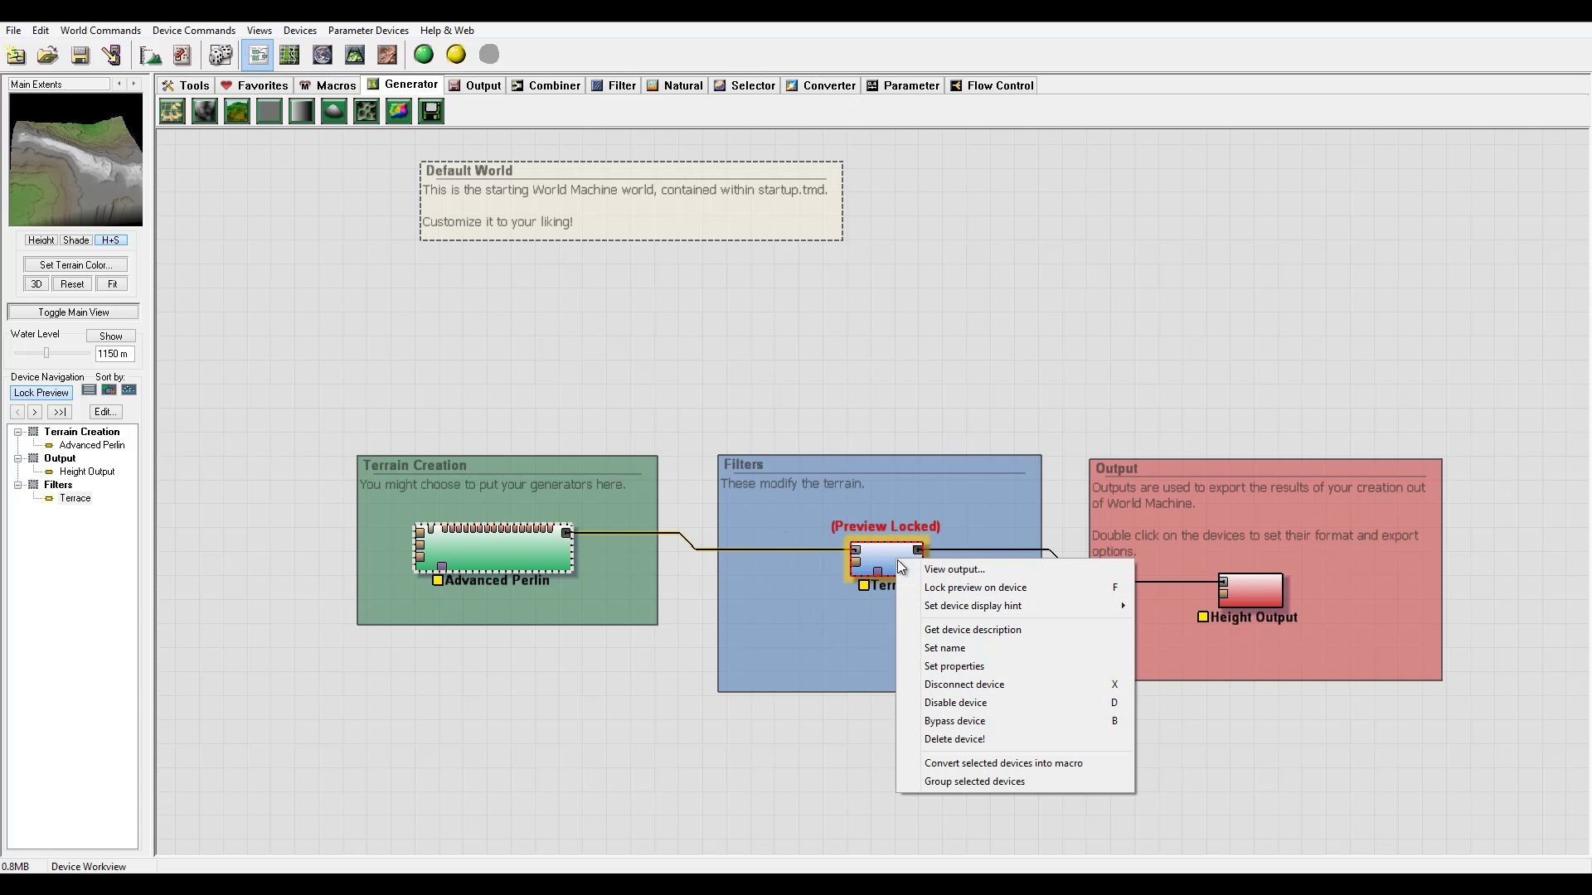
pyautogui.click(1051, 589)
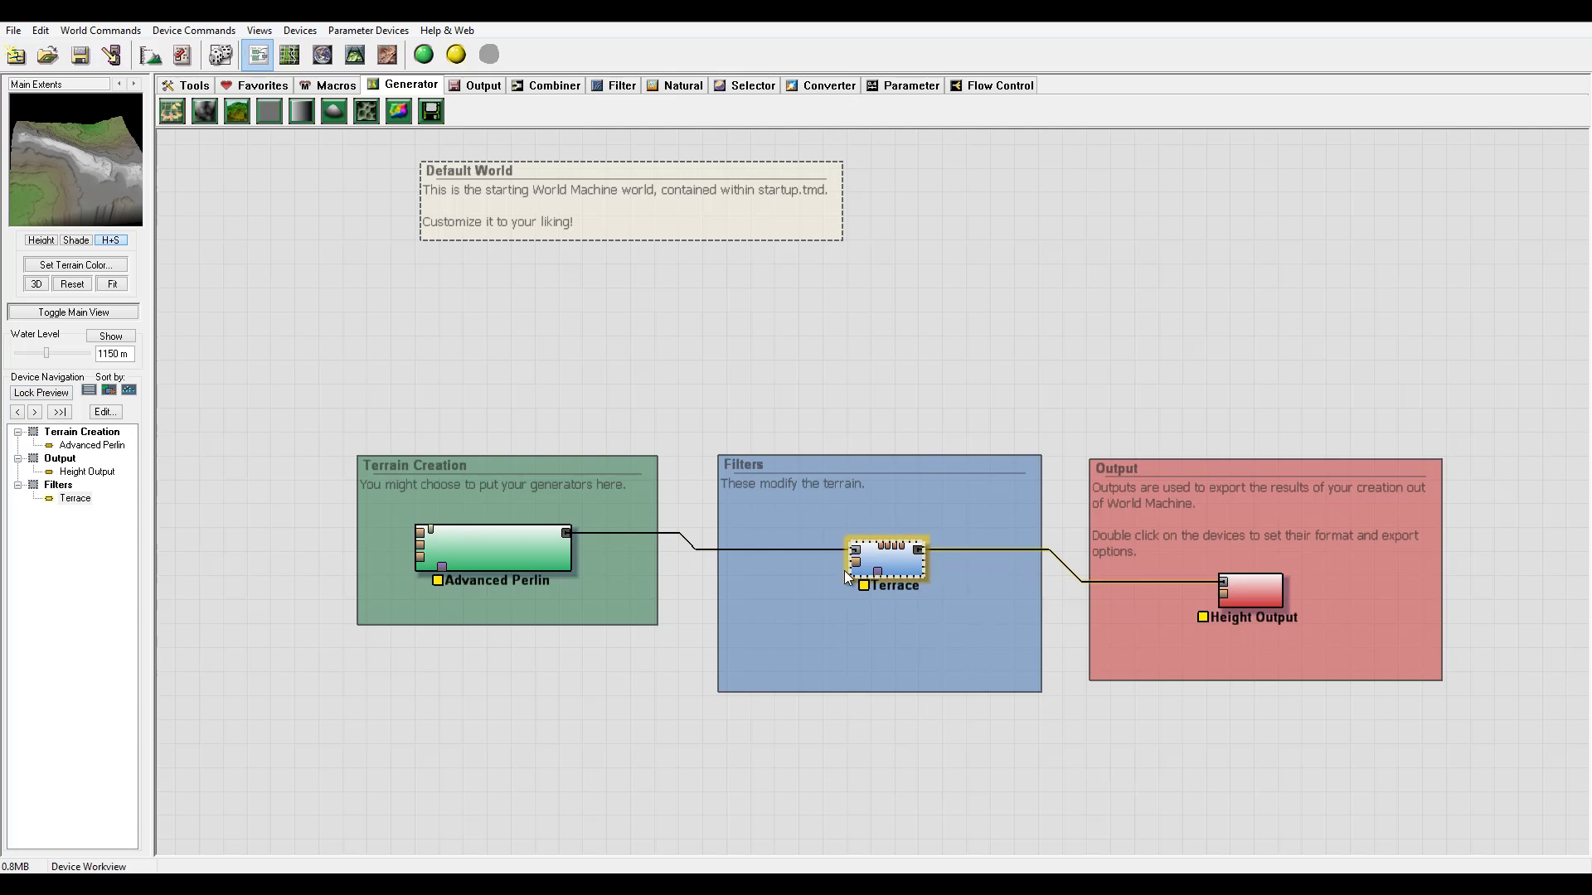
# - View the Advanced Perlin device's description, then dismiss it
pyautogui.rightClick(520, 548)
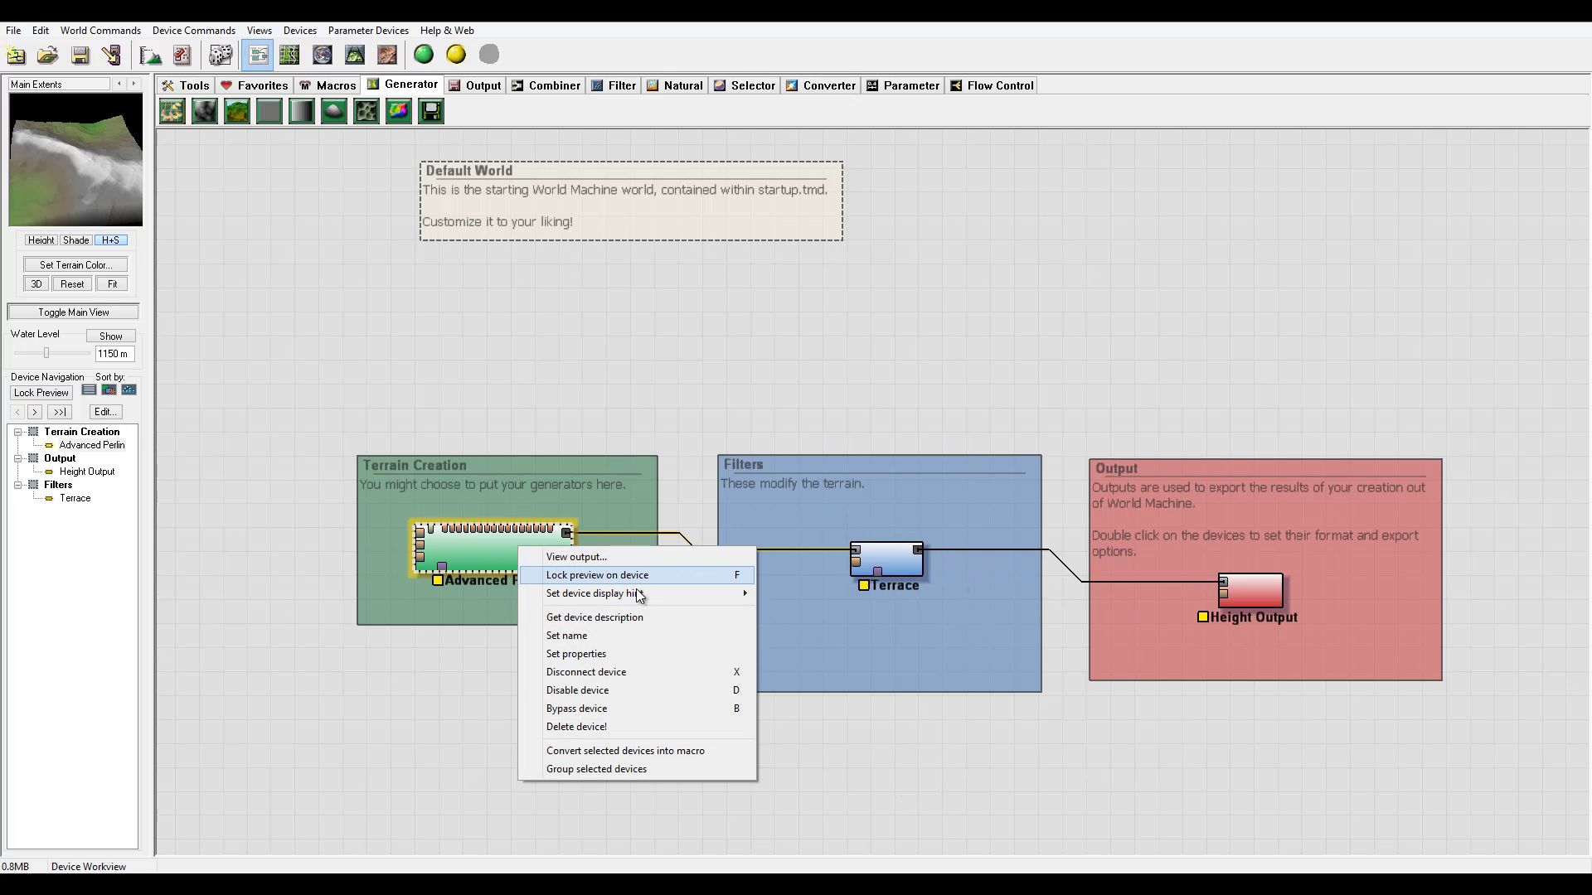
pyautogui.moveTo(650, 596)
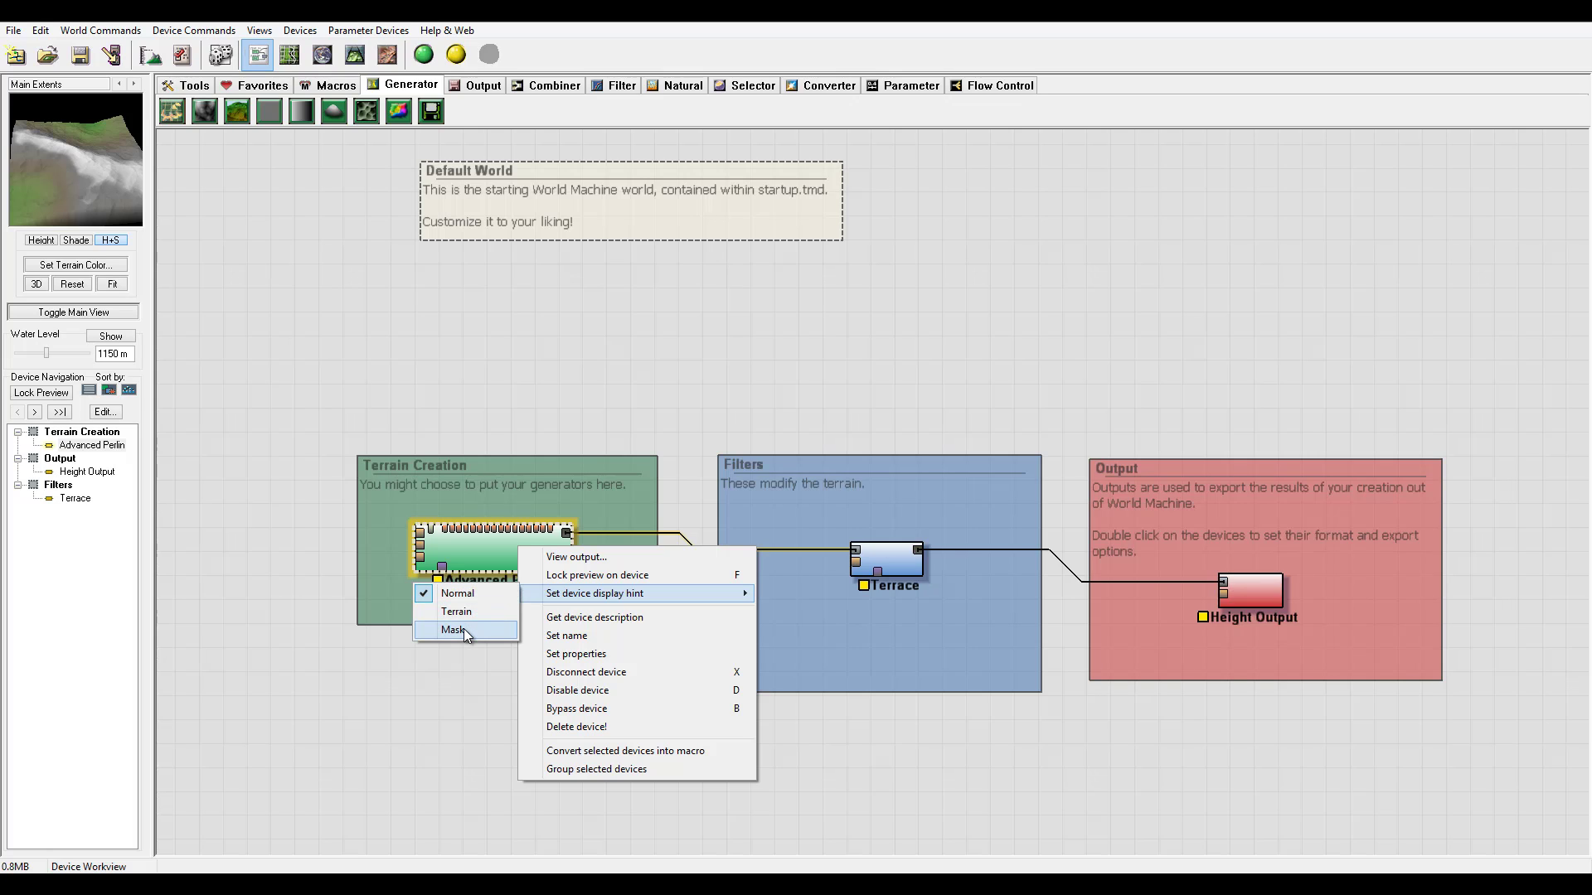
pyautogui.click(637, 621)
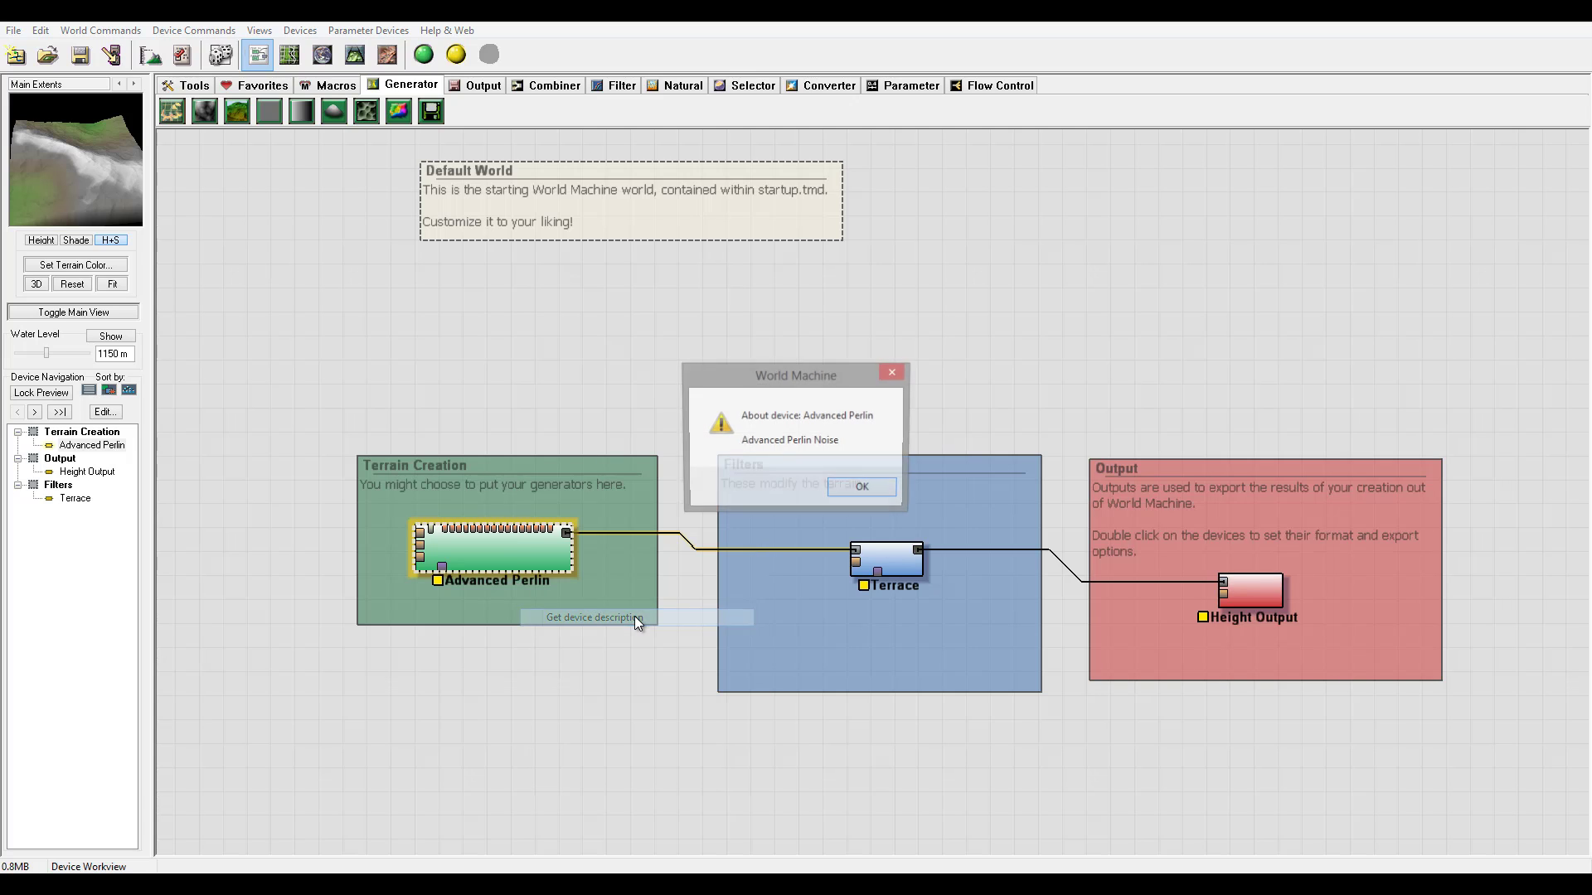
pyautogui.click(863, 489)
# - Rename the Advanced Perlin device to TerrainBase
pyautogui.rightClick(521, 567)
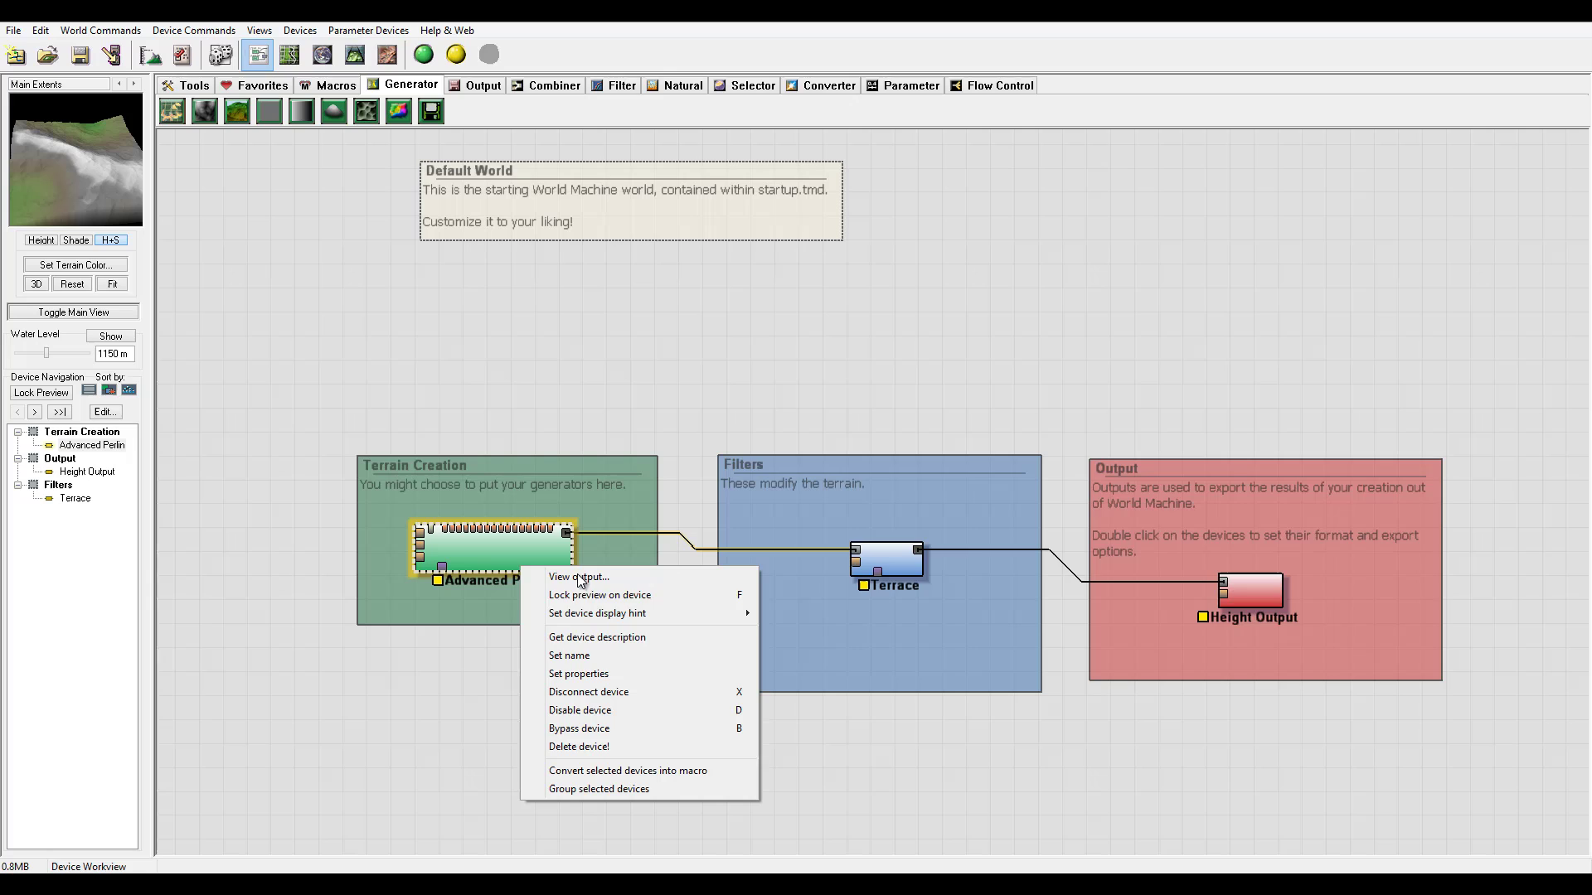
pyautogui.click(626, 655)
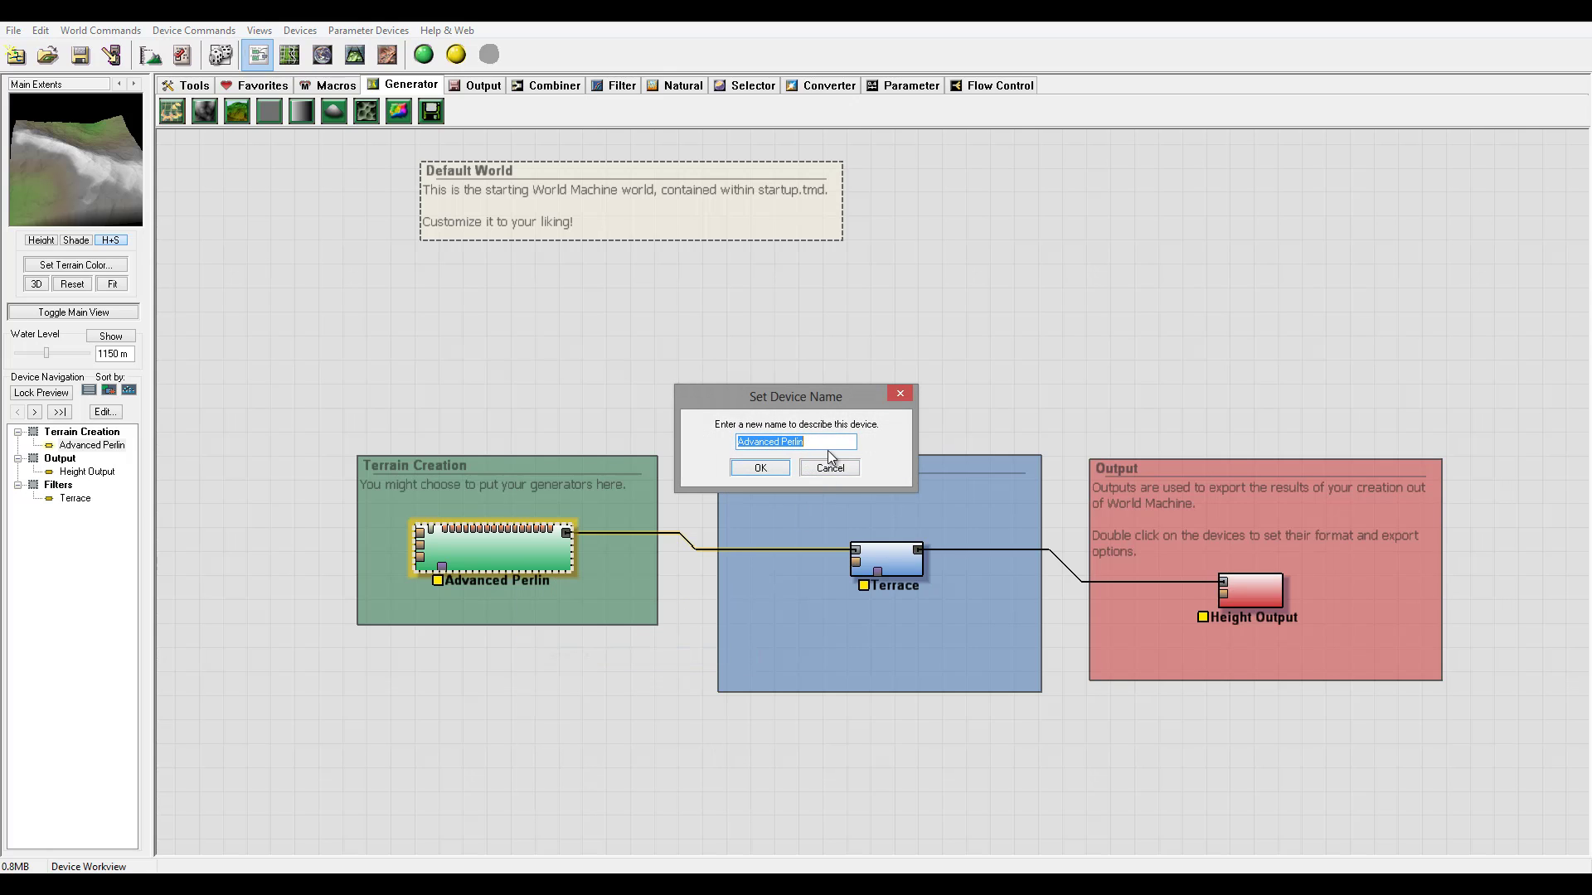
pyautogui.write('TerrainBase')
pyautogui.click(743, 473)
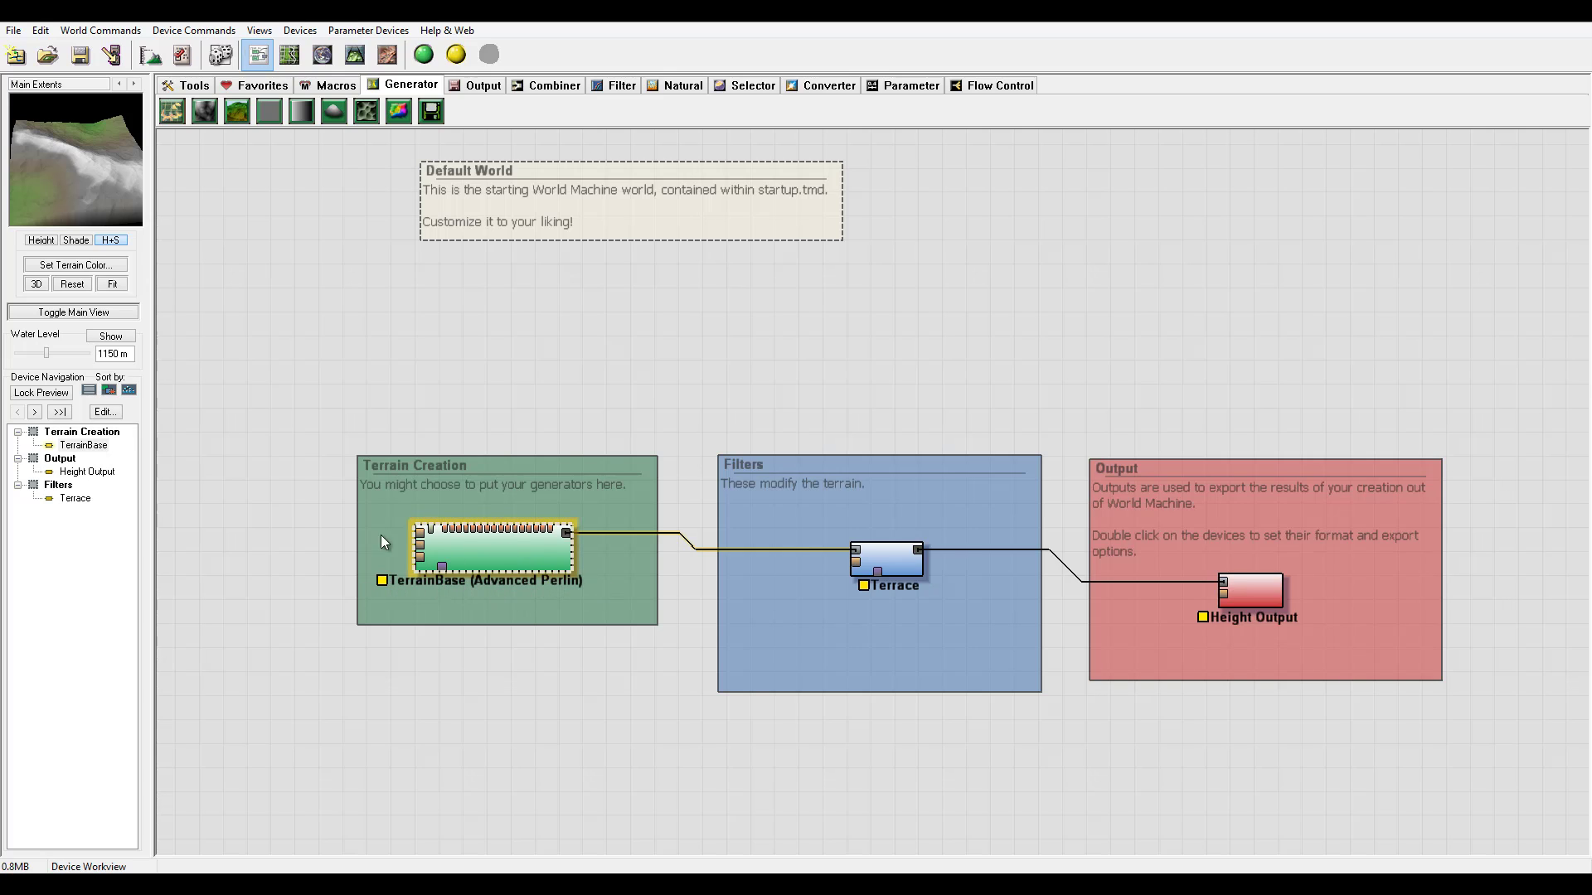
# - Inspect TerrainBase's Advanced Perlin generator settings (Ridged, 7.33603 km scale) and close them unchanged
pyautogui.rightClick(519, 545)
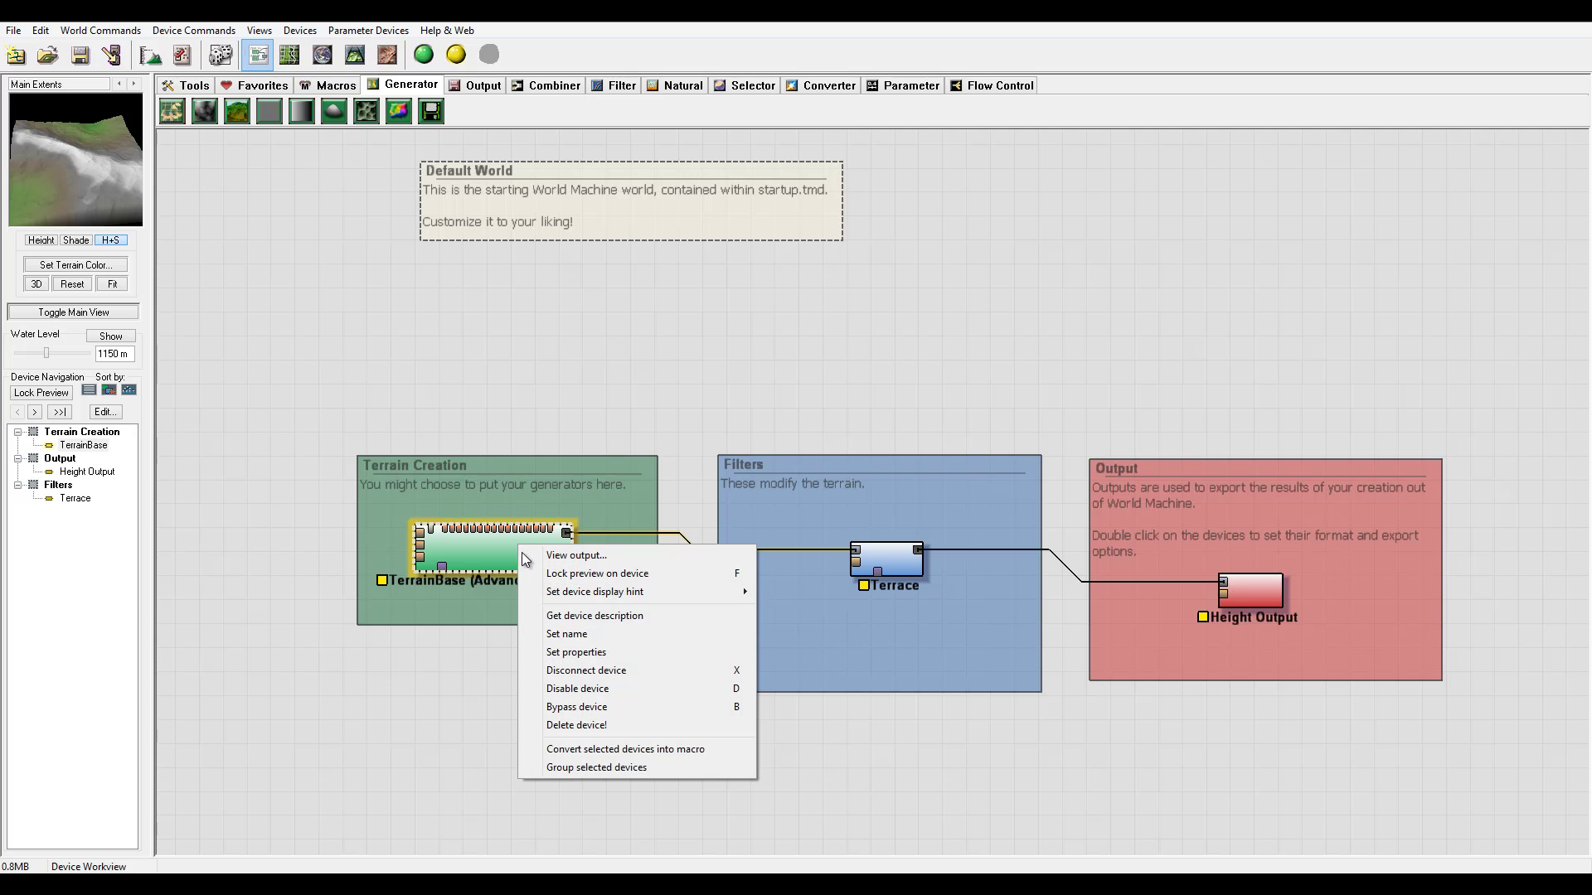
pyautogui.click(629, 652)
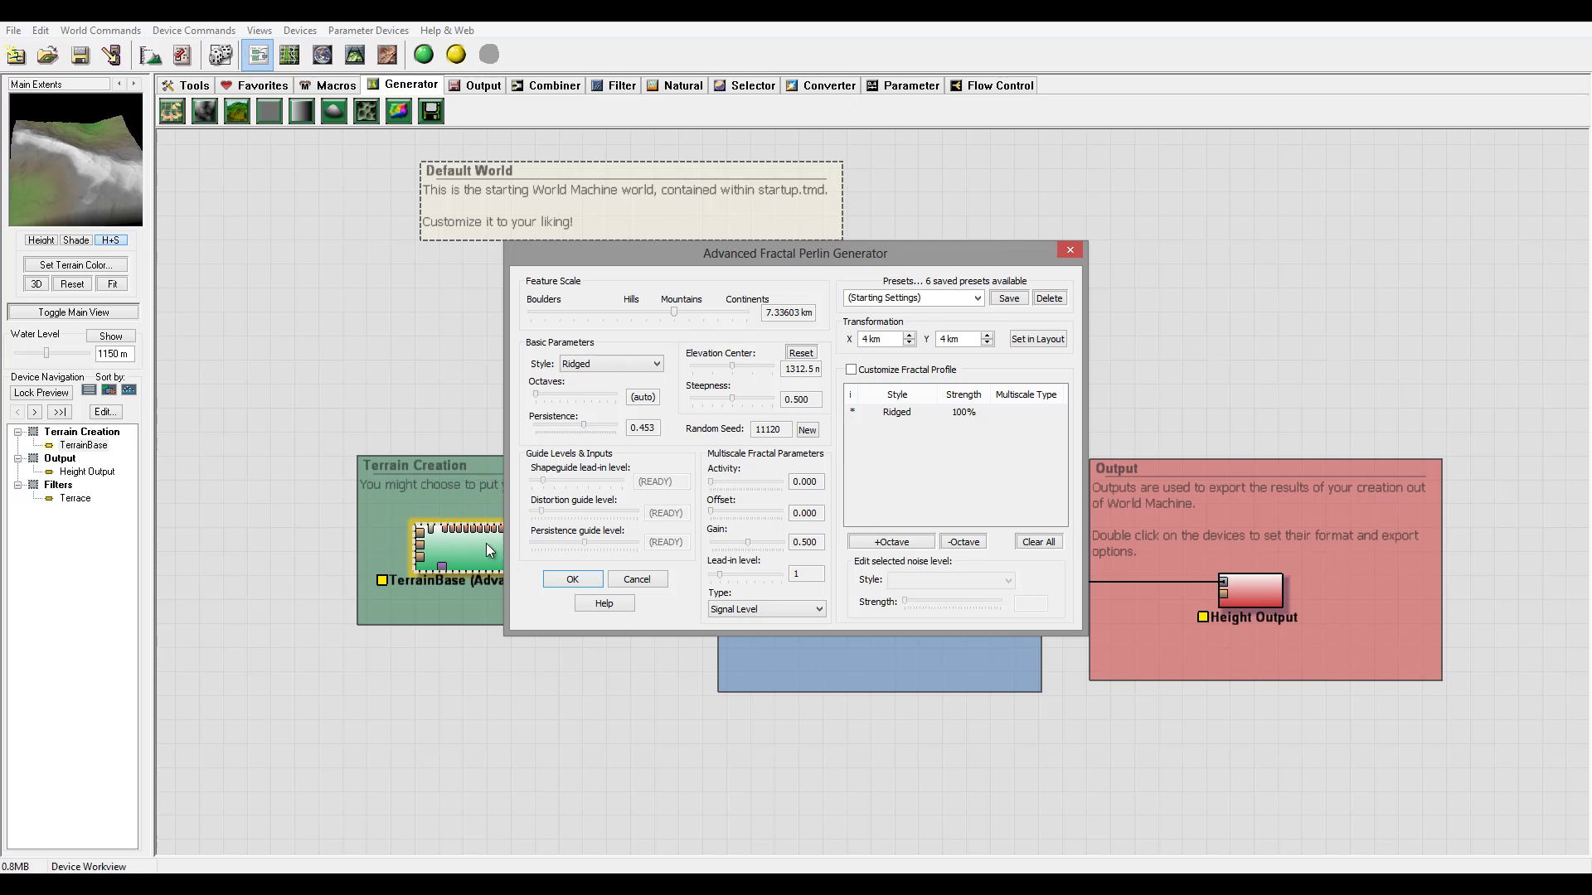
pyautogui.moveTo(585, 254); pyautogui.dragTo(675, 263)
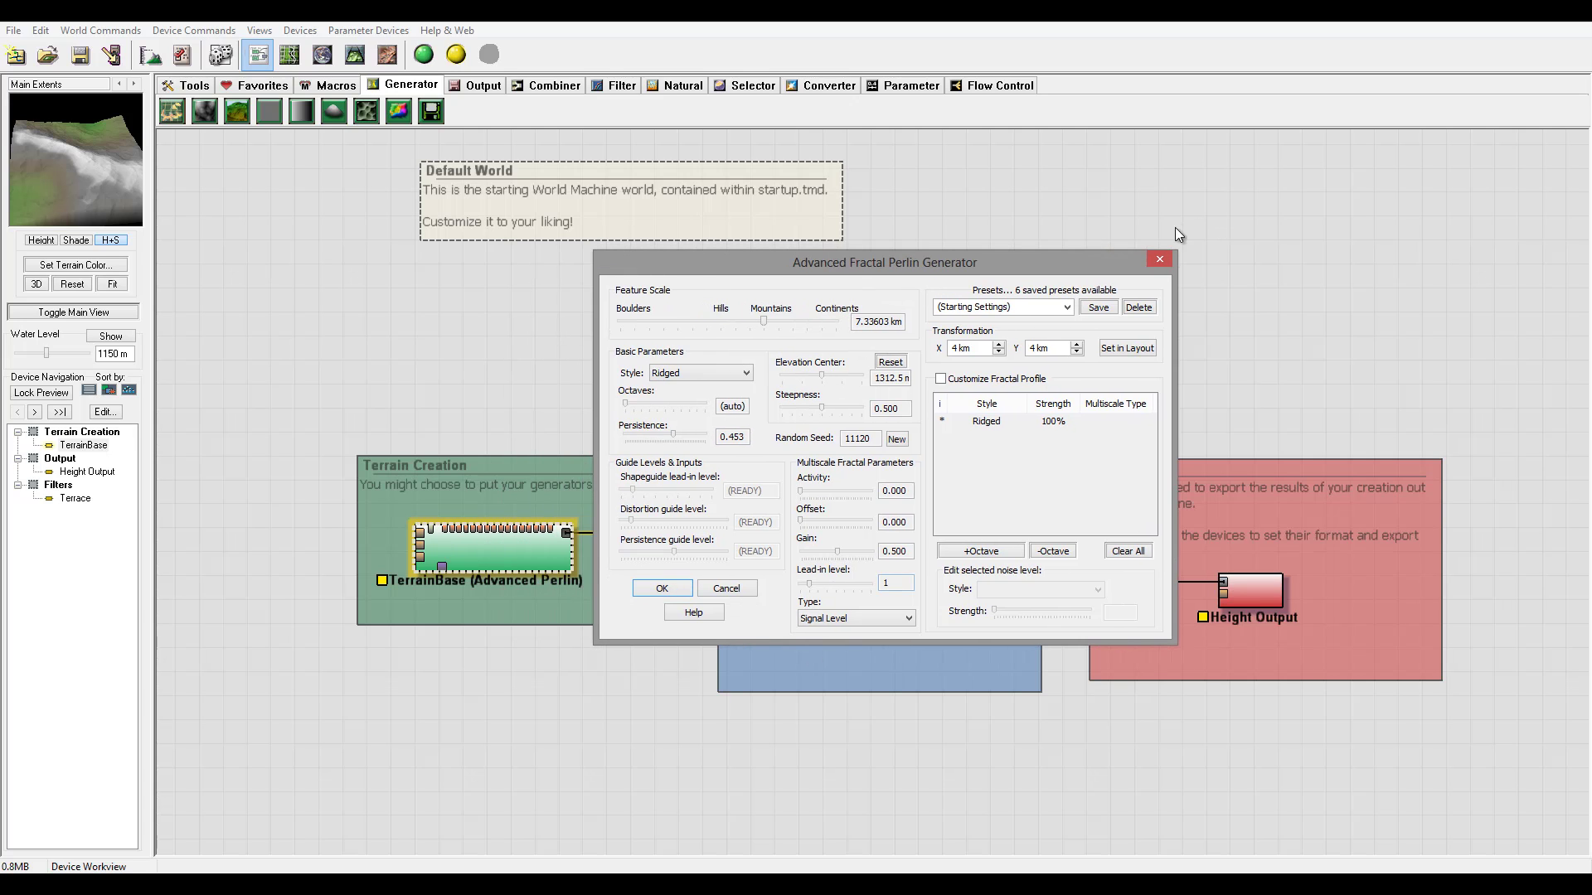
pyautogui.click(1164, 258)
# - Disconnect TerrainBase, then rewire its output into Terrace's Primary Input
pyautogui.rightClick(542, 551)
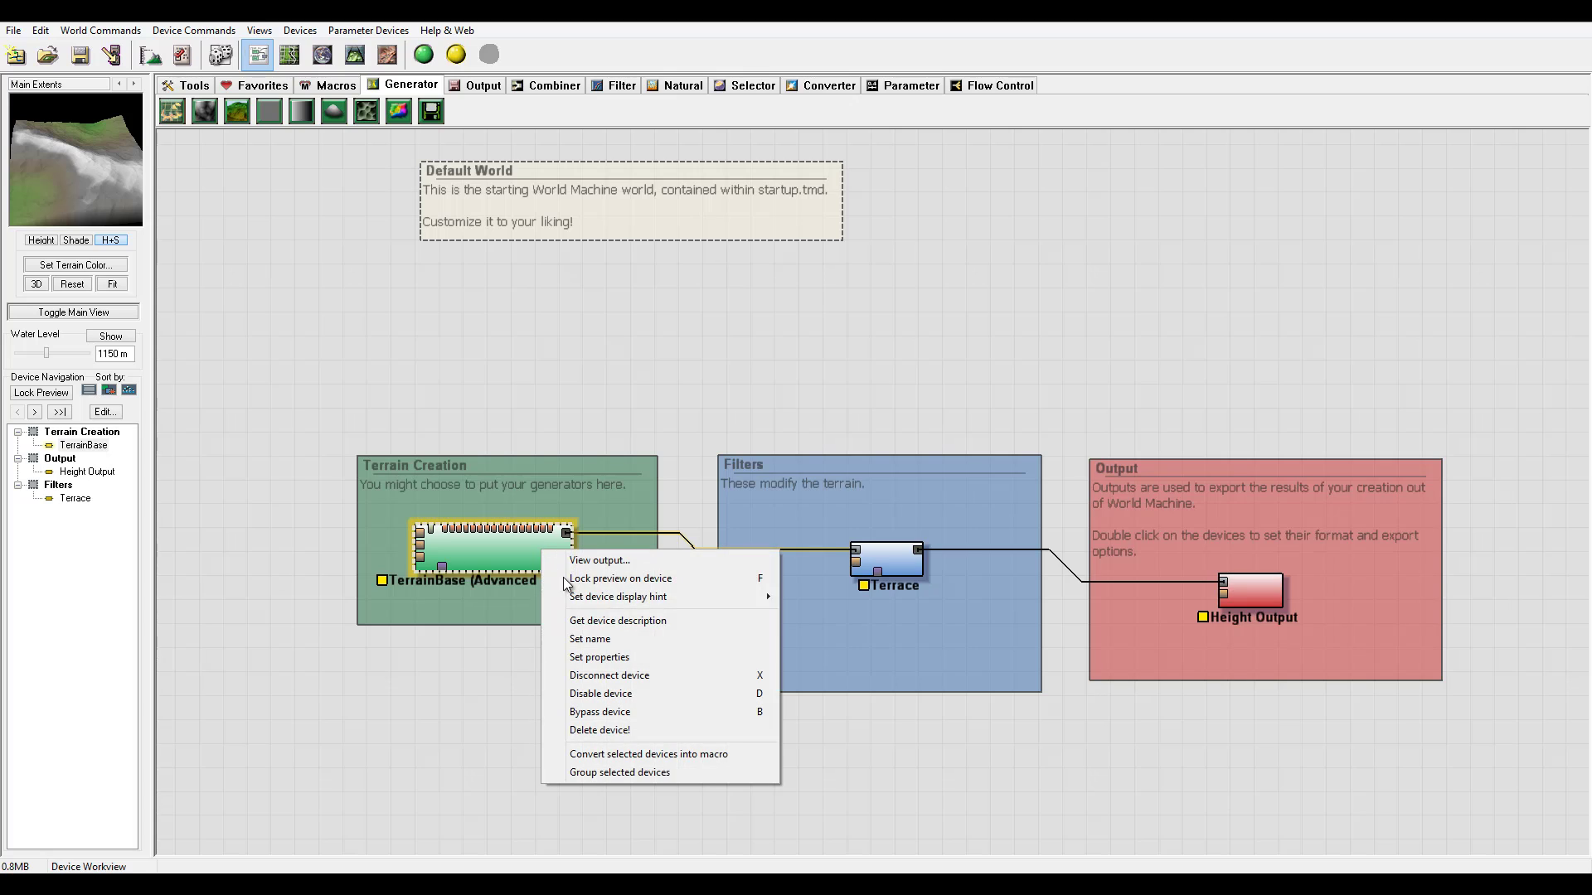
pyautogui.click(664, 689)
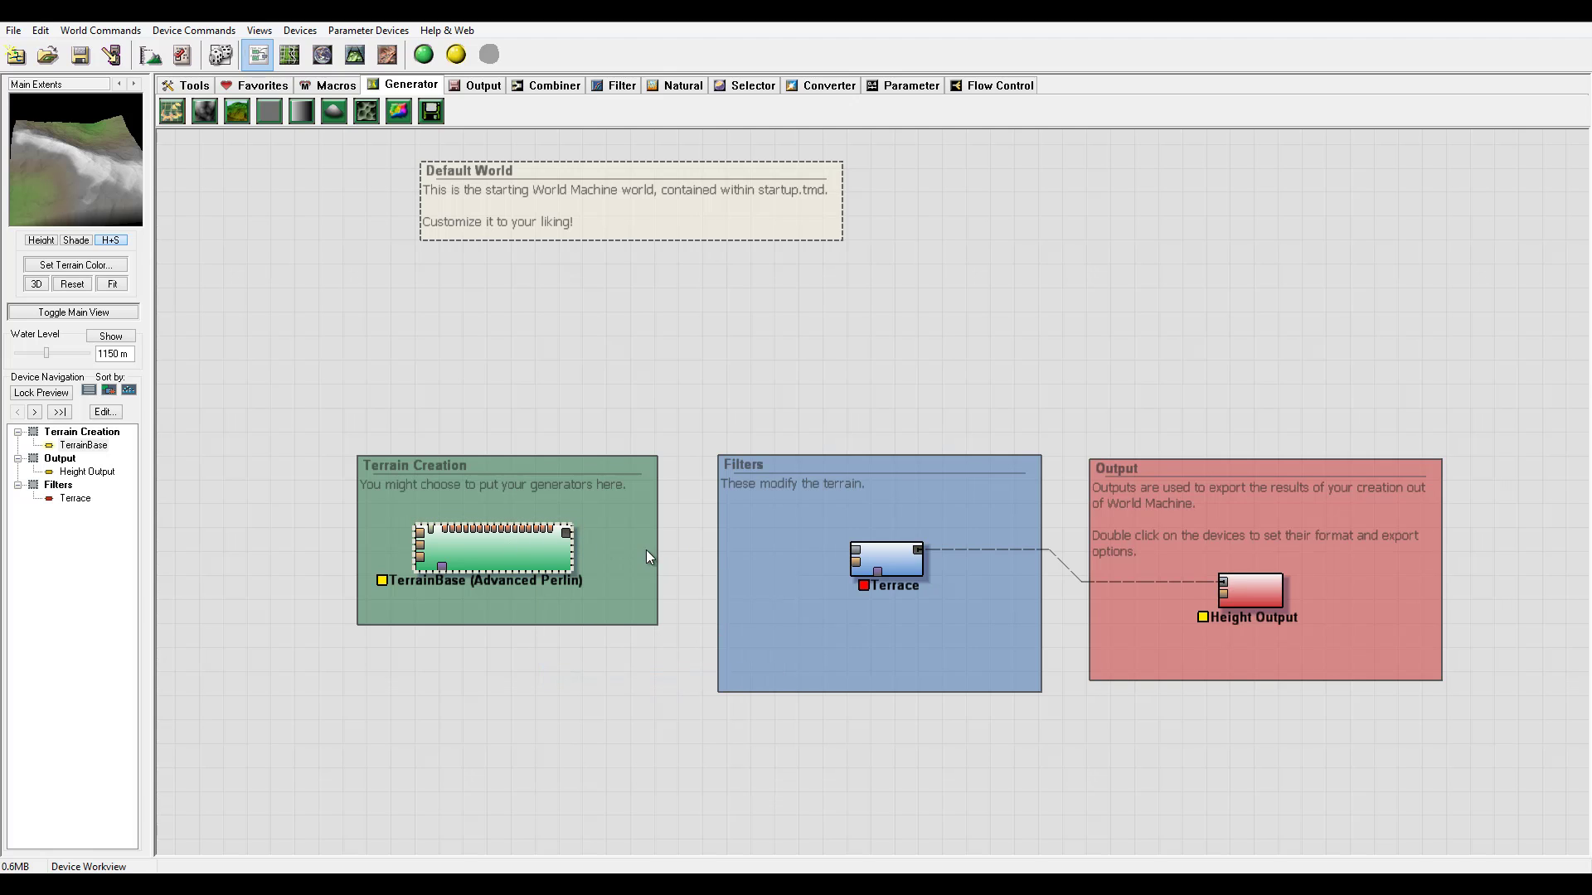
pyautogui.rightClick(524, 557)
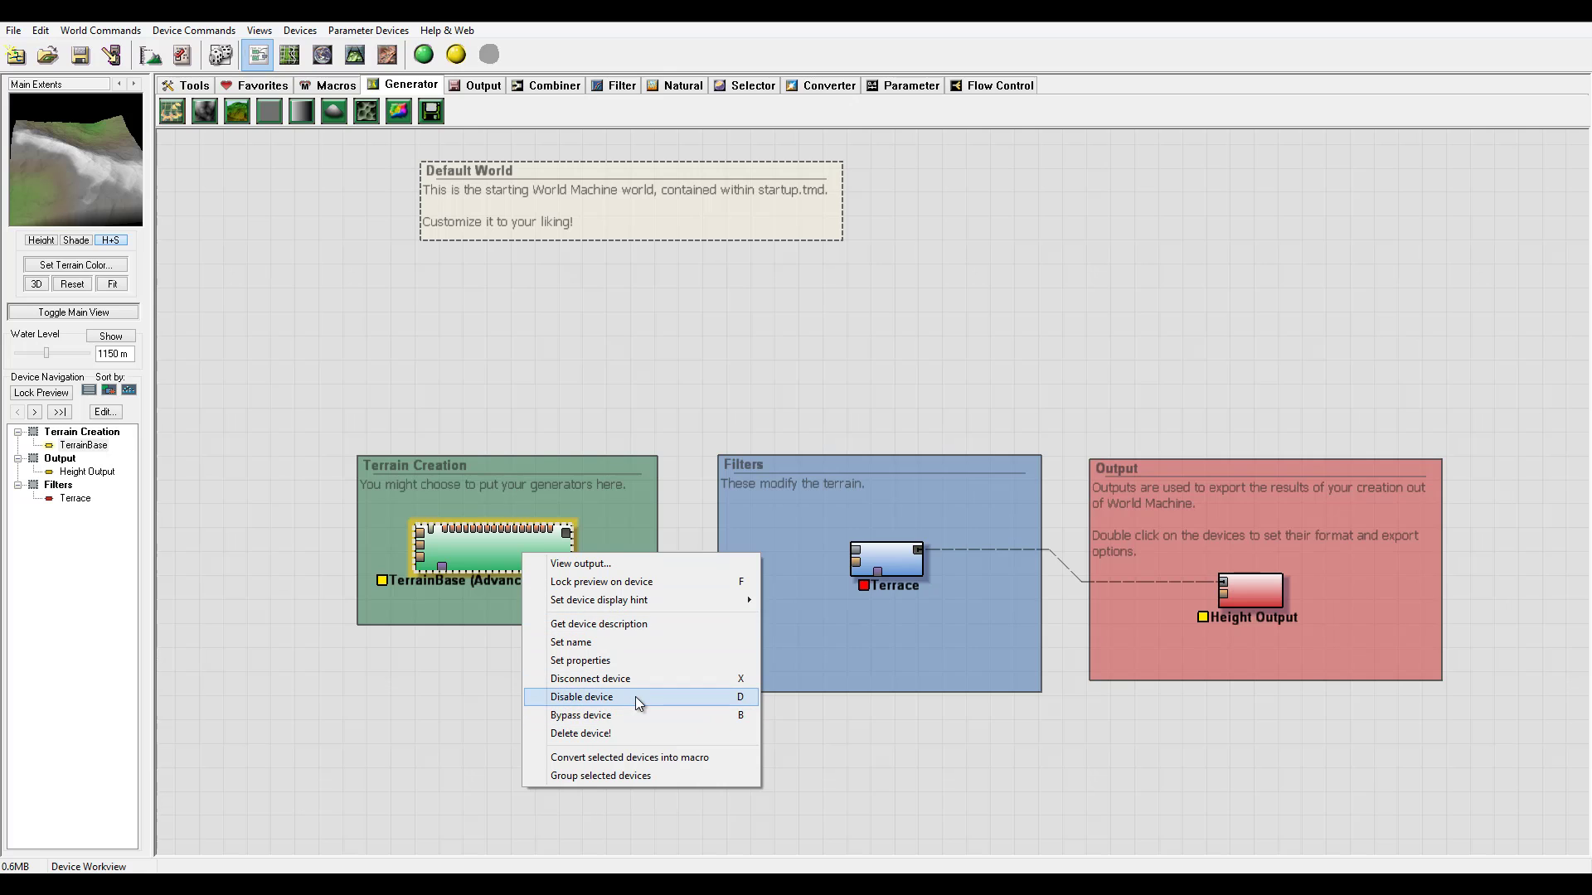
pyautogui.click(854, 549)
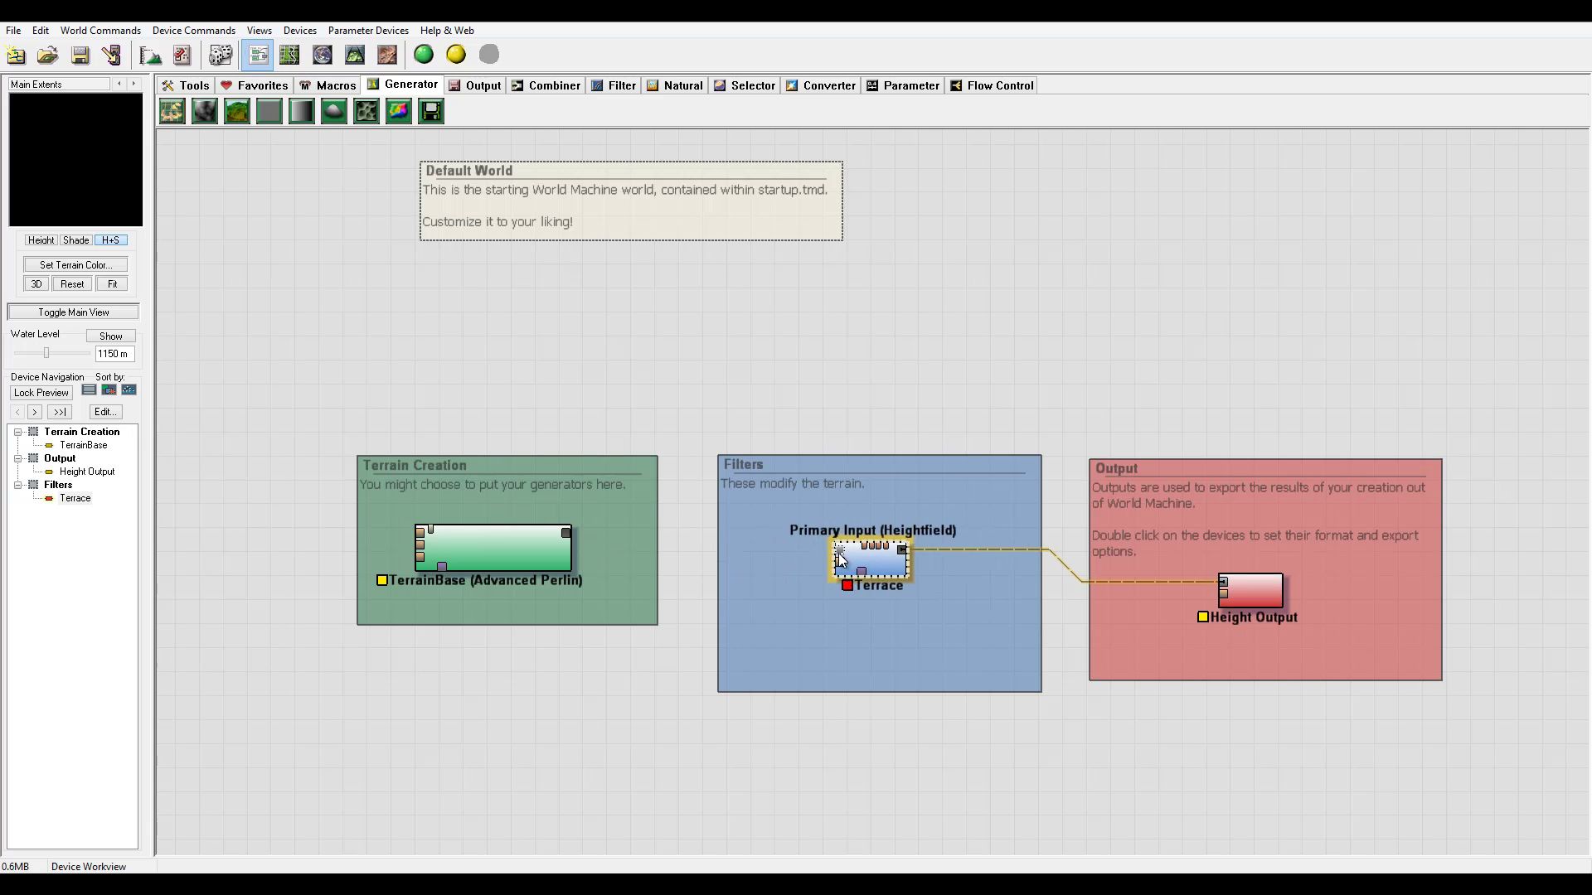
pyautogui.moveTo(860, 553); pyautogui.dragTo(569, 532)
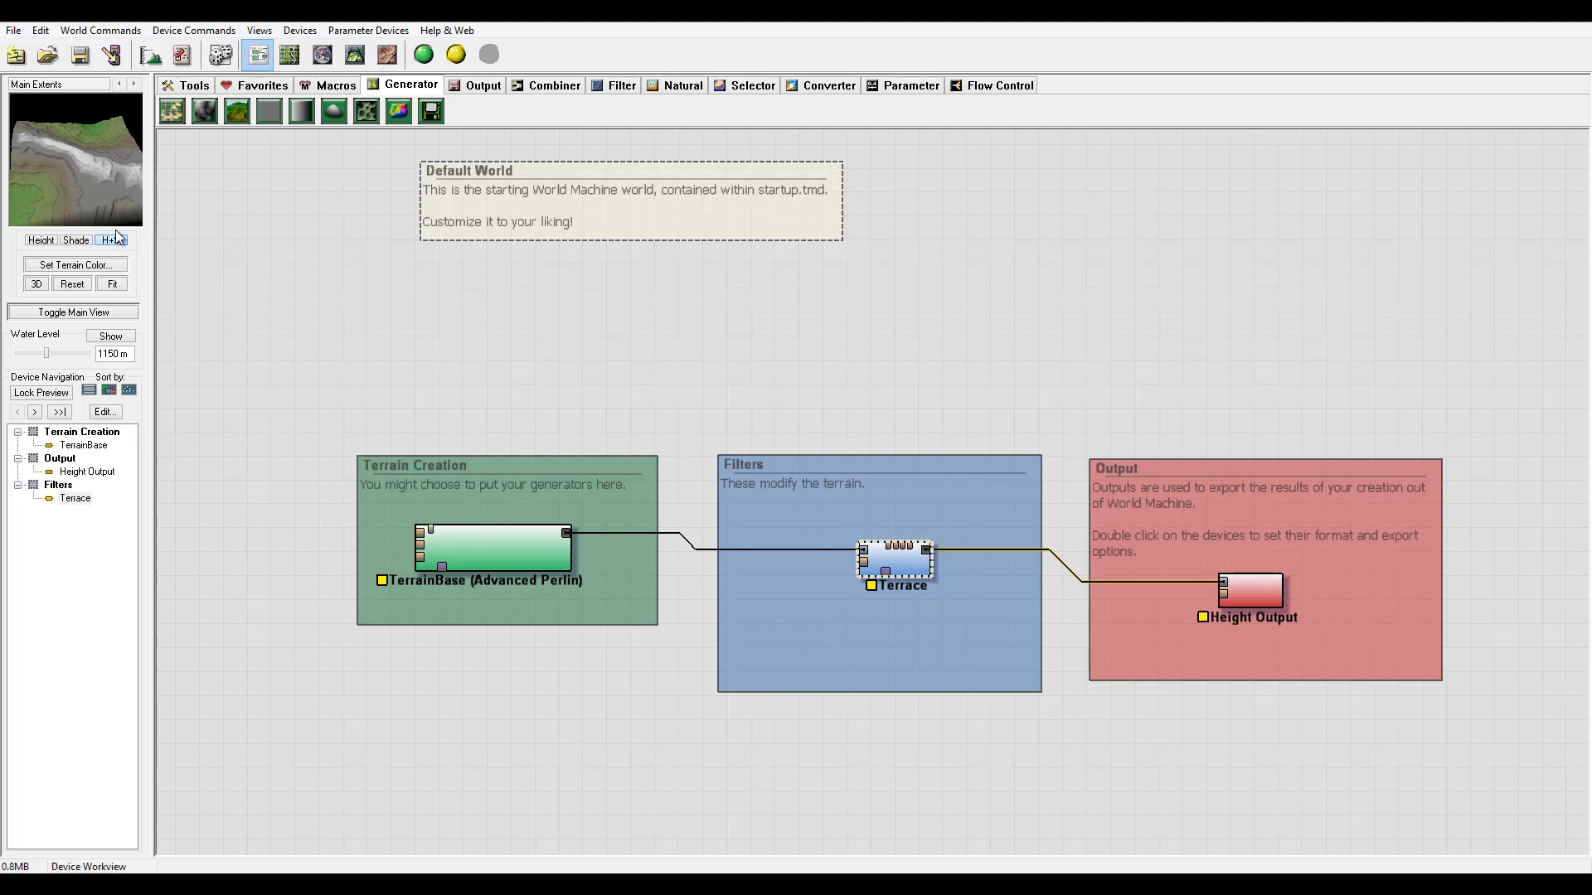
pyautogui.rightClick(897, 553)
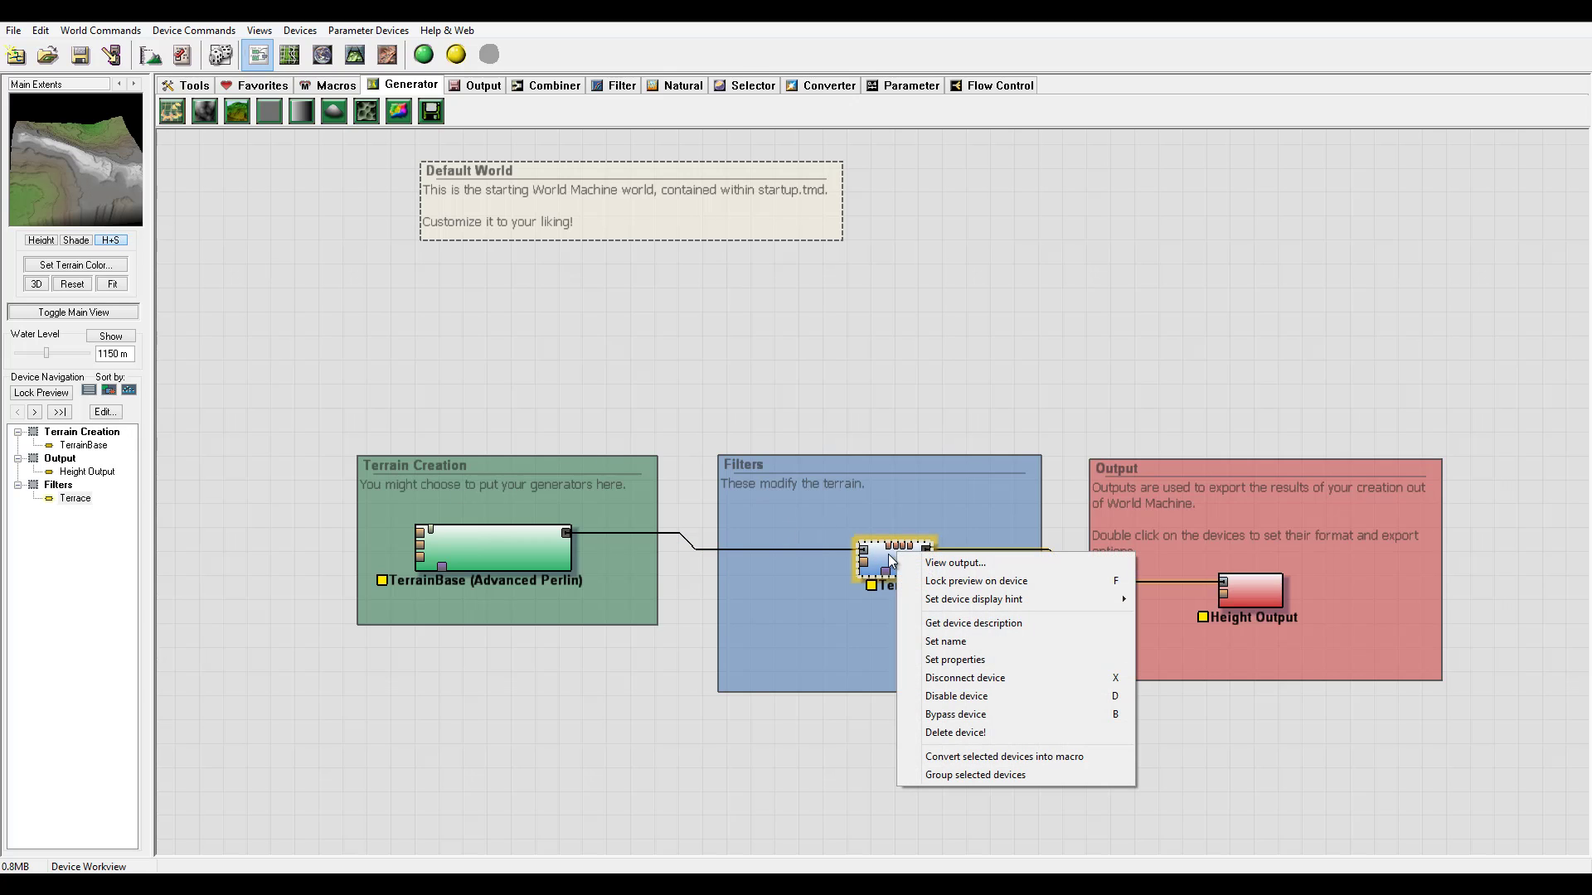
pyautogui.click(1018, 698)
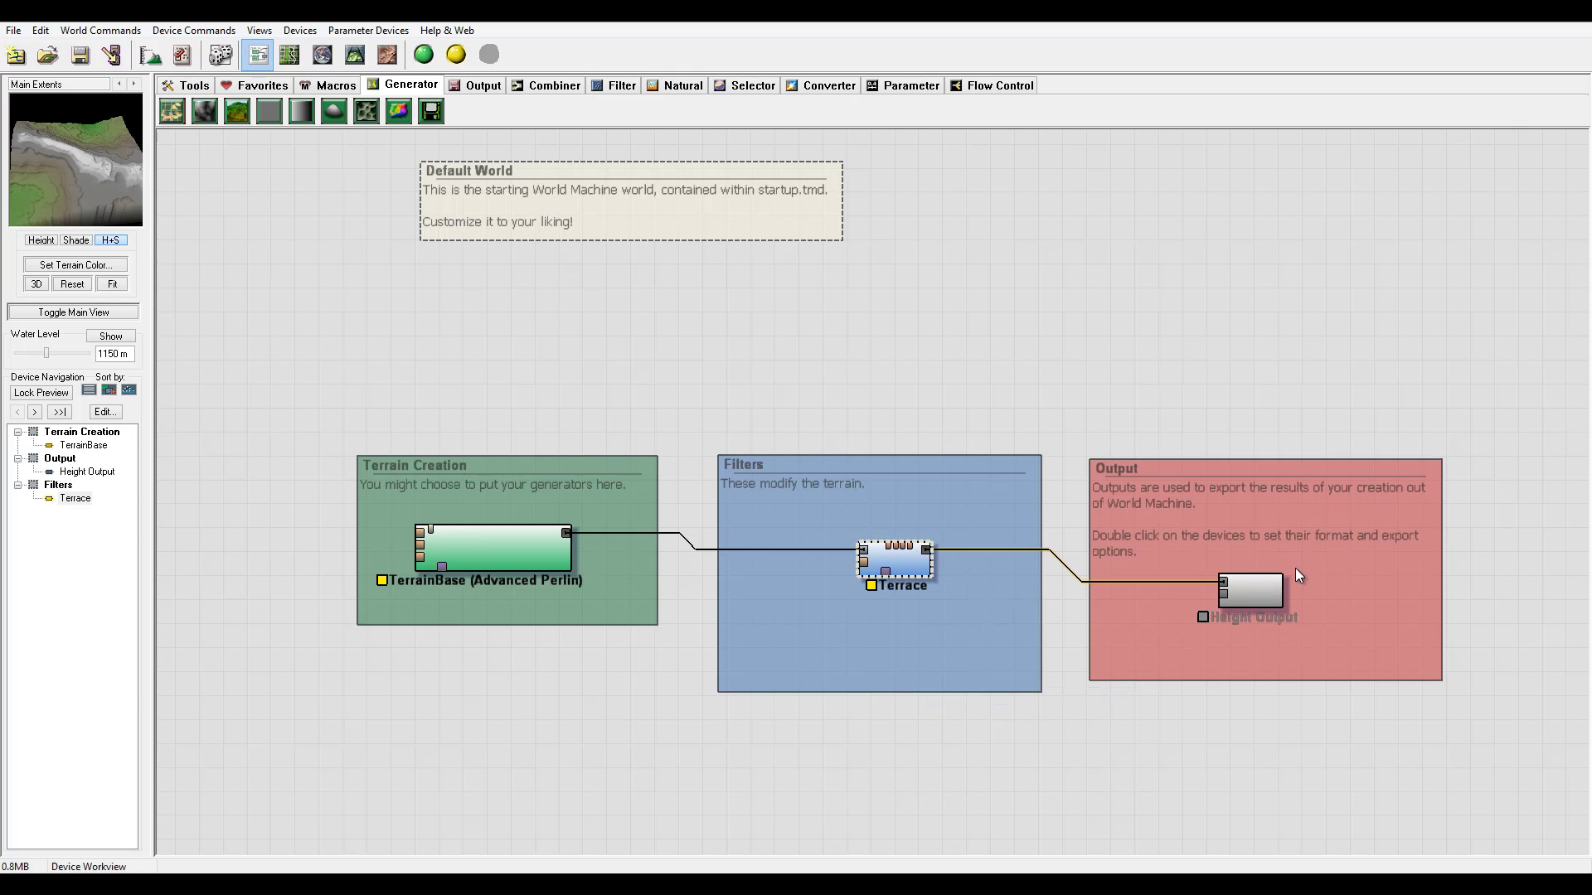
pyautogui.rightClick(902, 578)
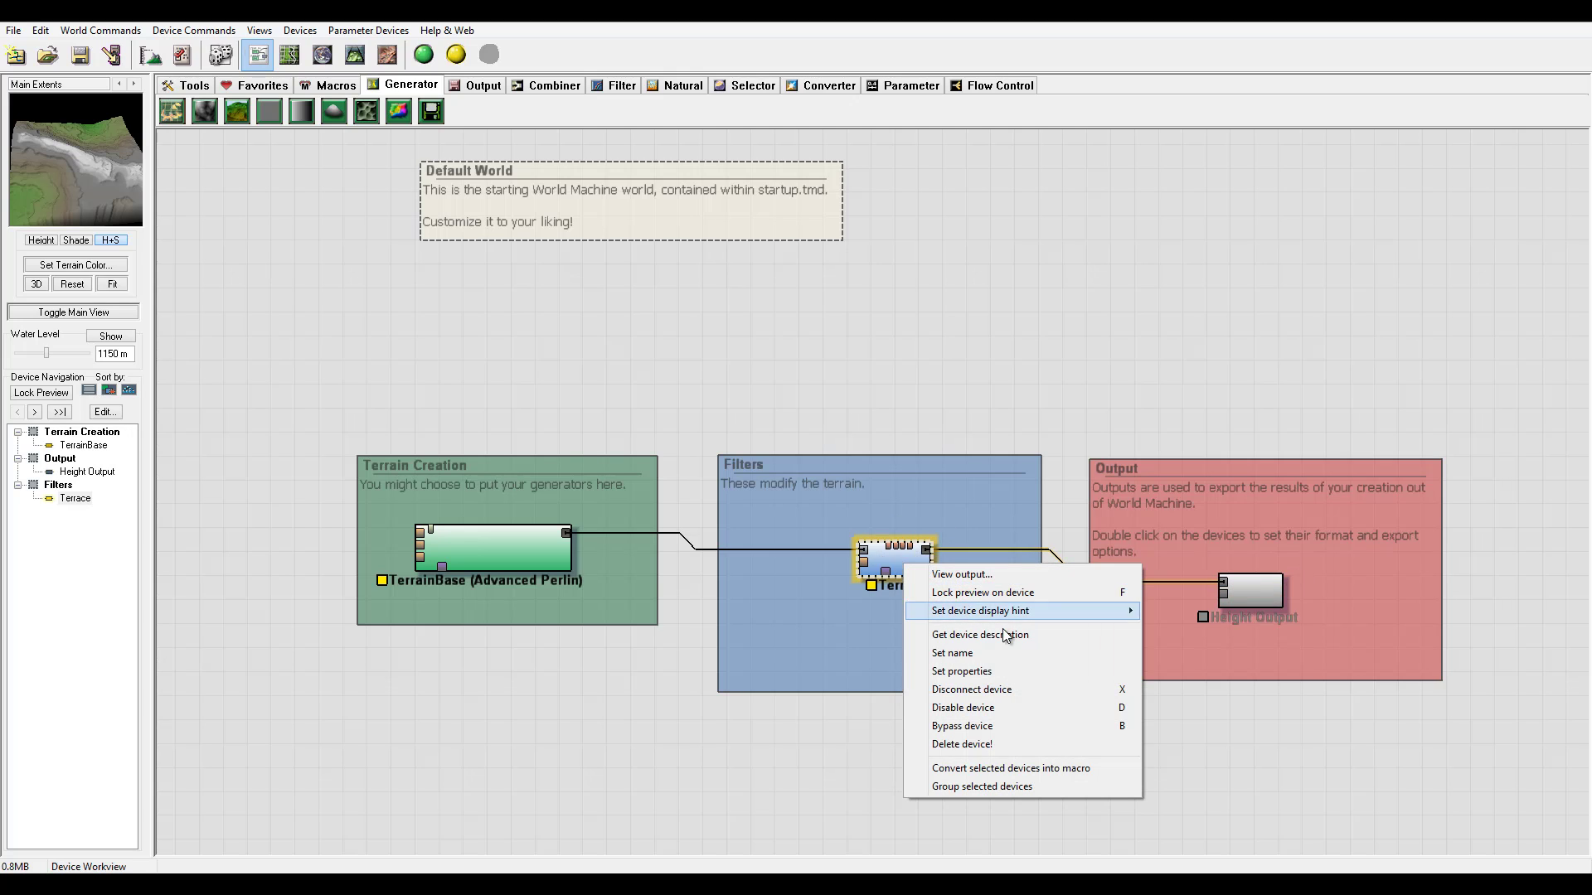
pyautogui.click(994, 706)
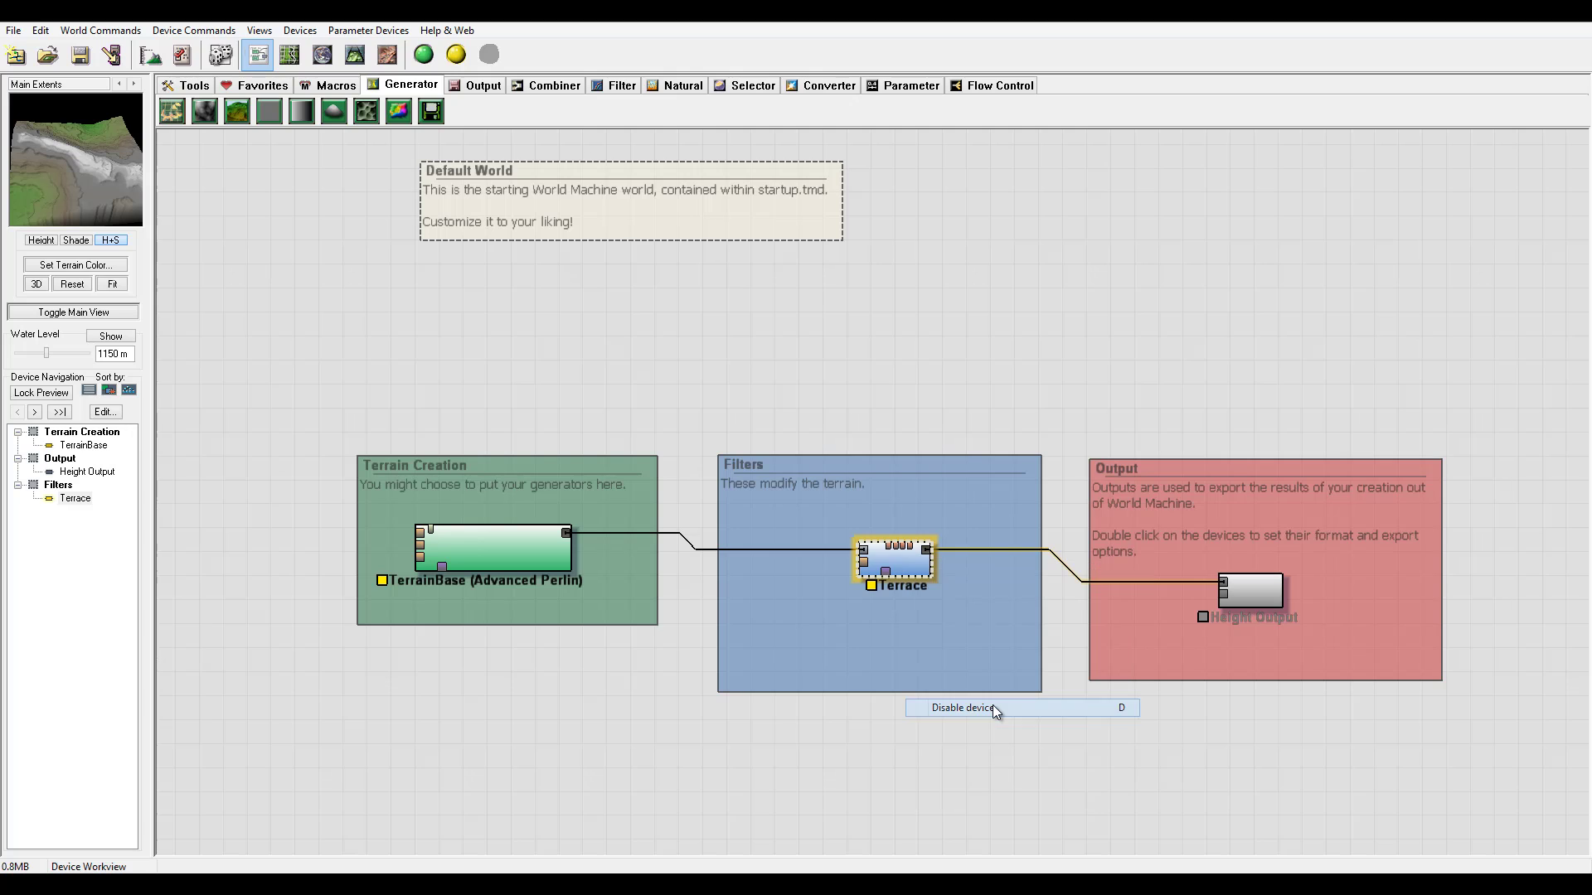
pyautogui.rightClick(907, 564)
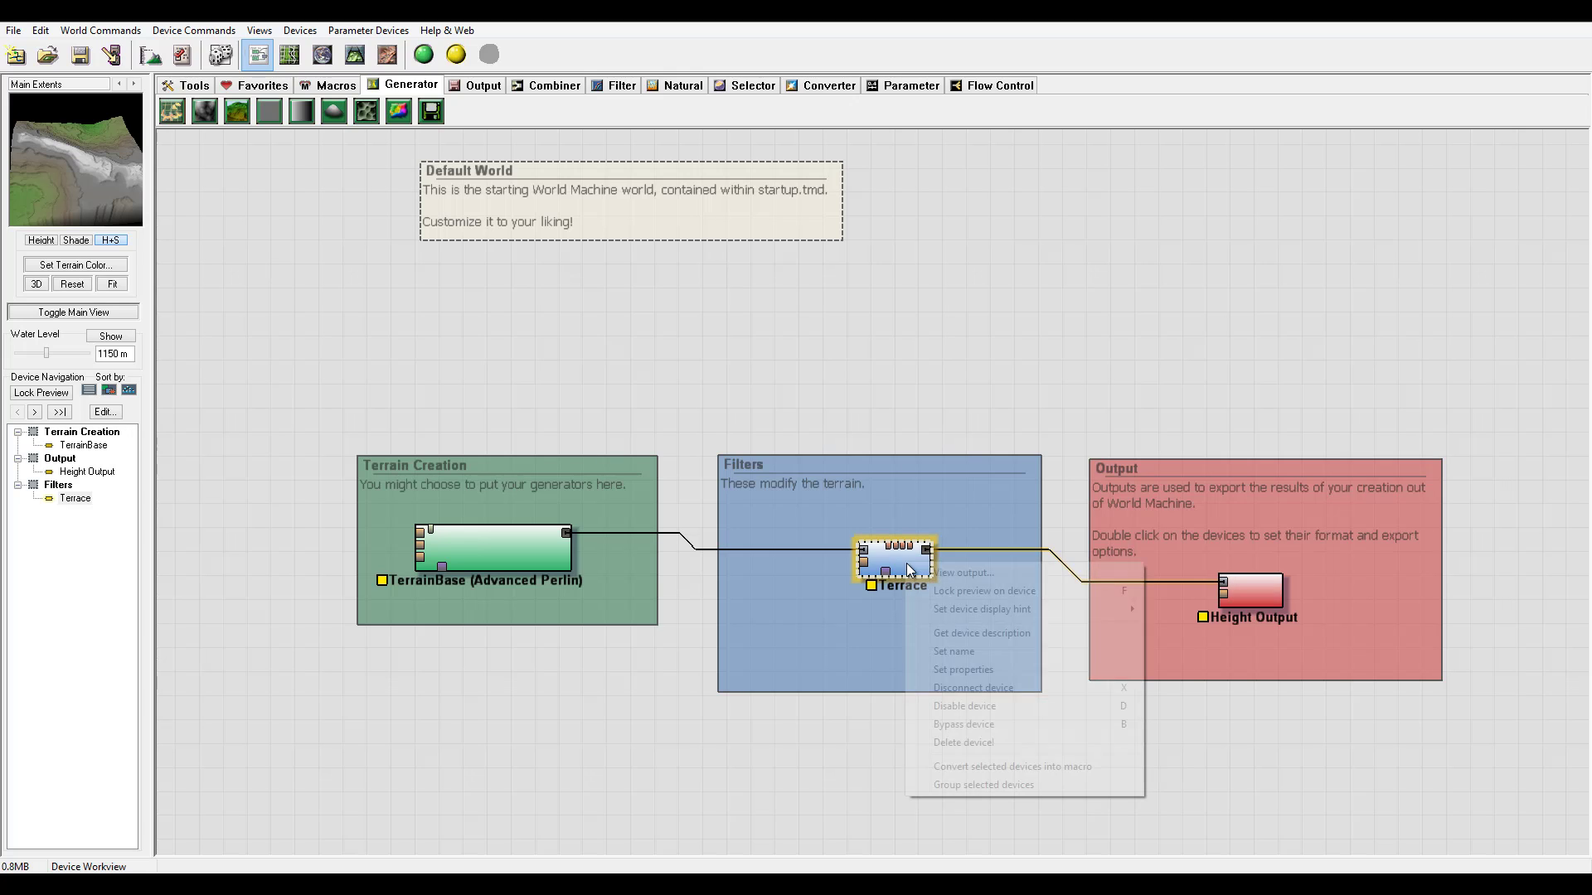
pyautogui.click(991, 723)
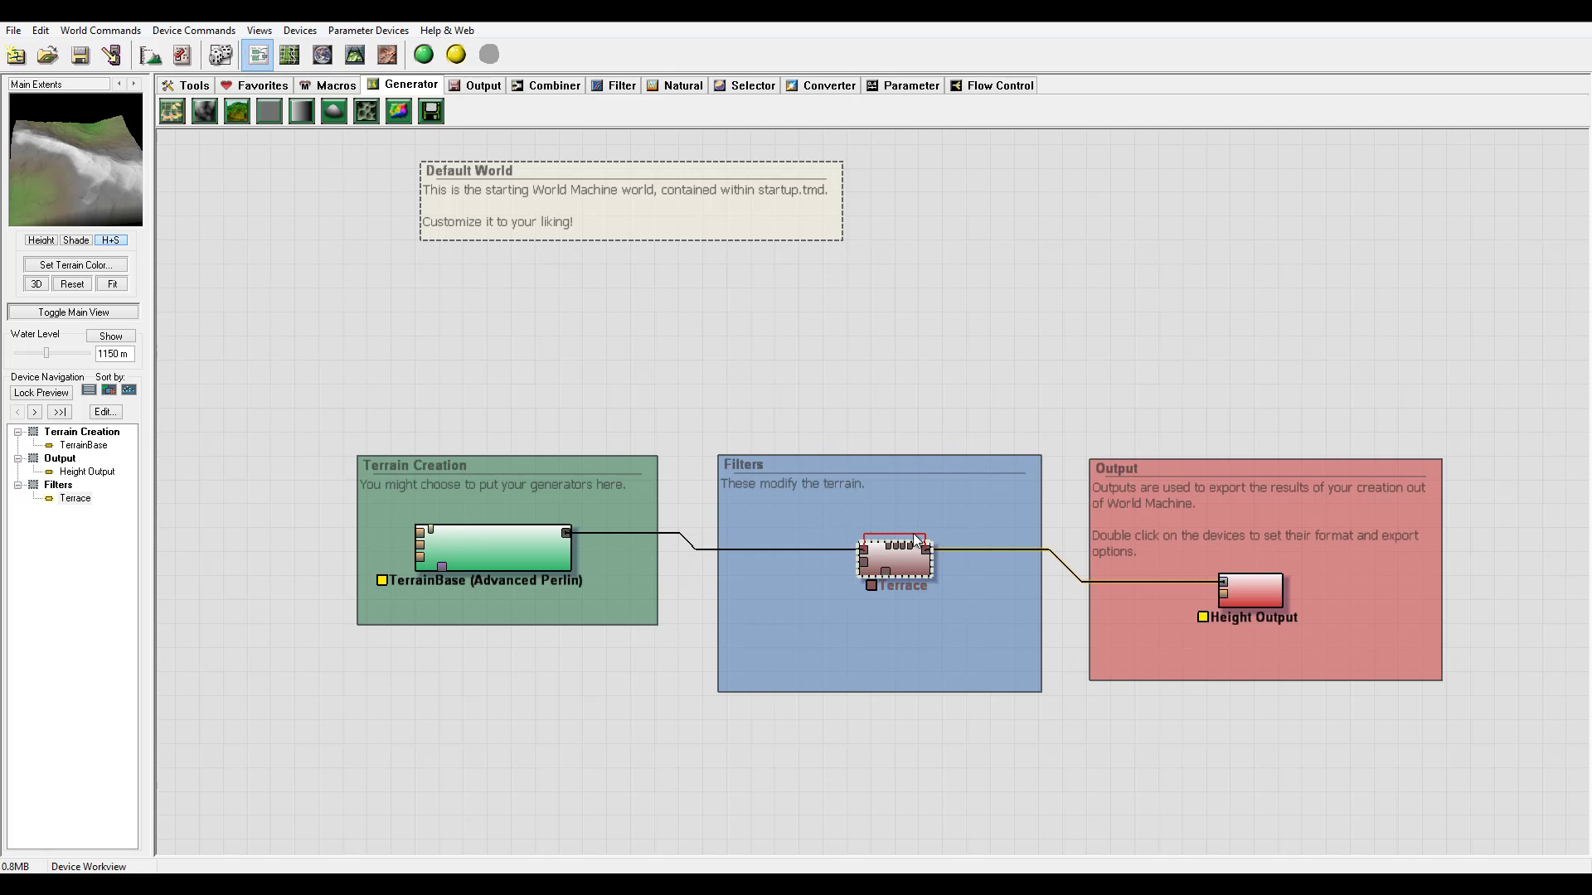
pyautogui.click(490, 545)
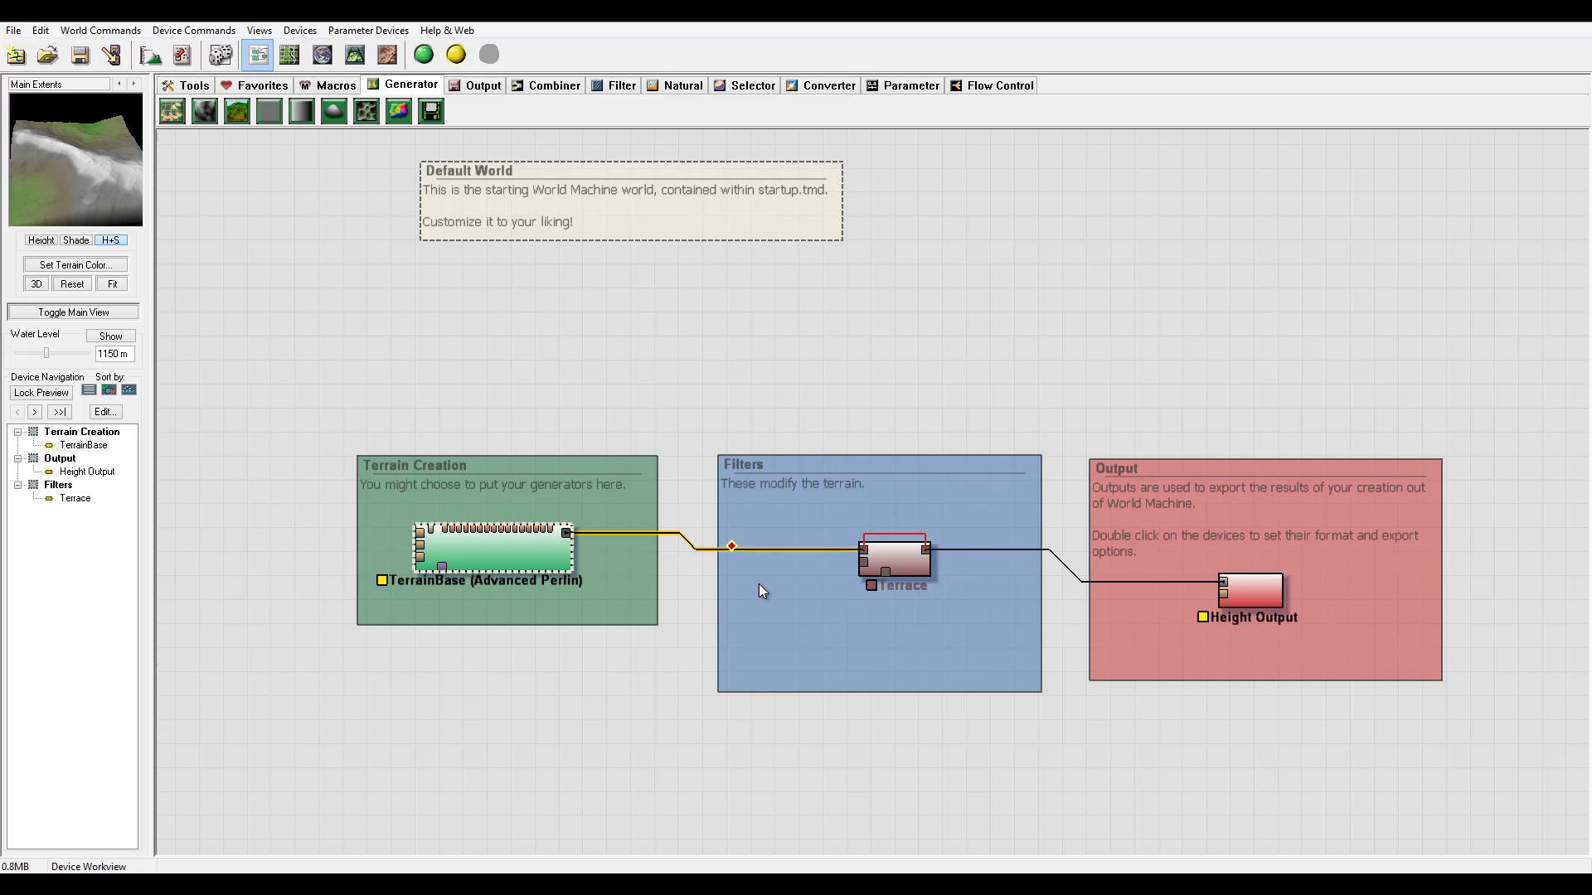
pyautogui.rightClick(902, 555)
pyautogui.click(1006, 715)
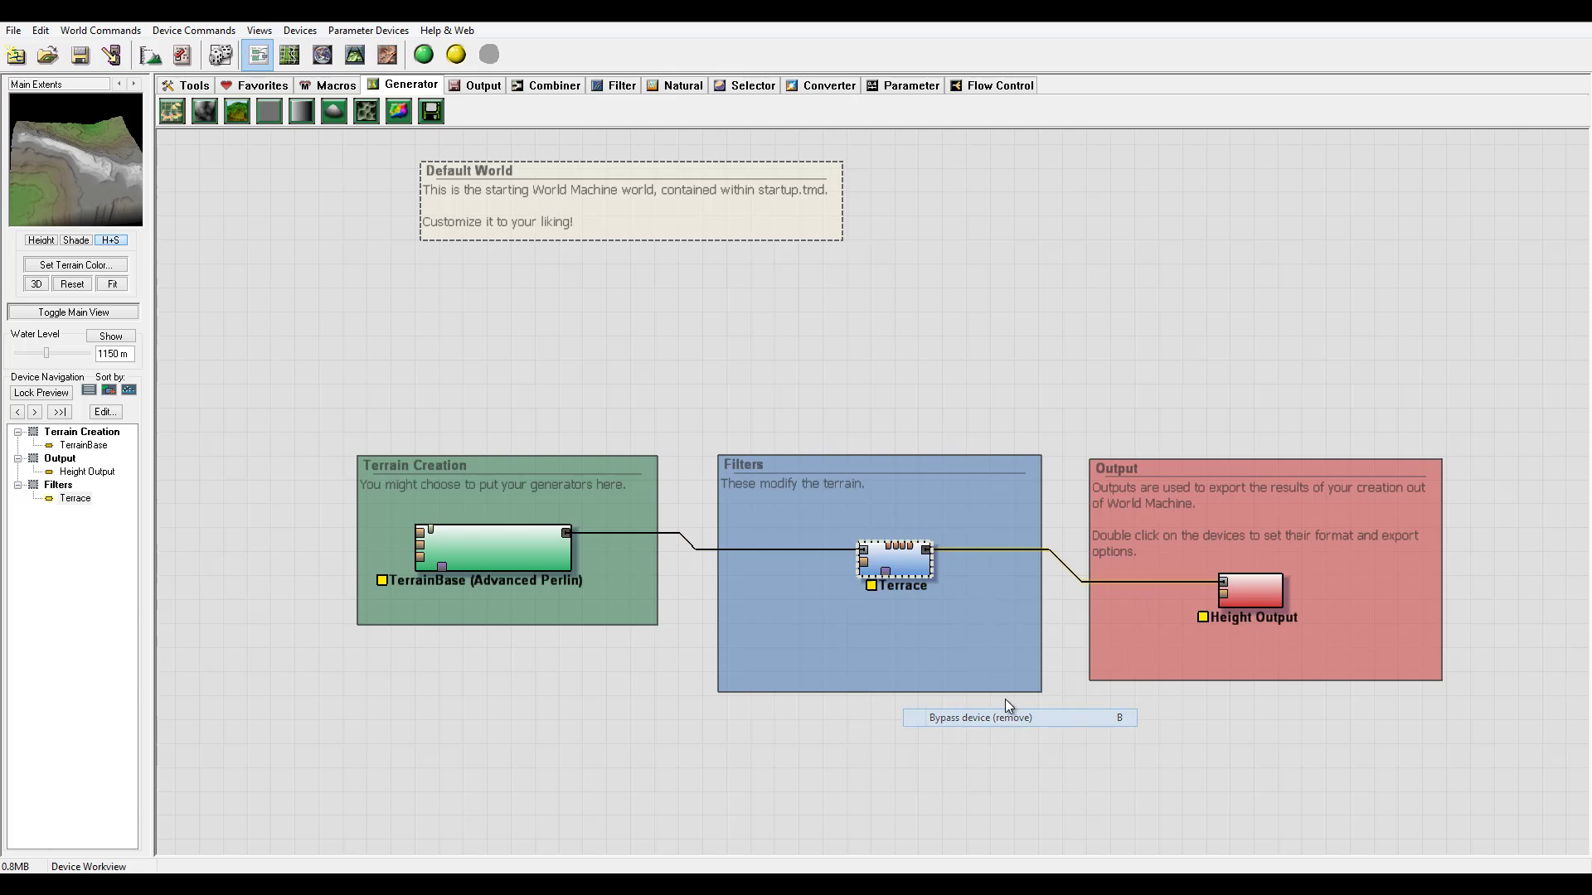
pyautogui.rightClick(902, 558)
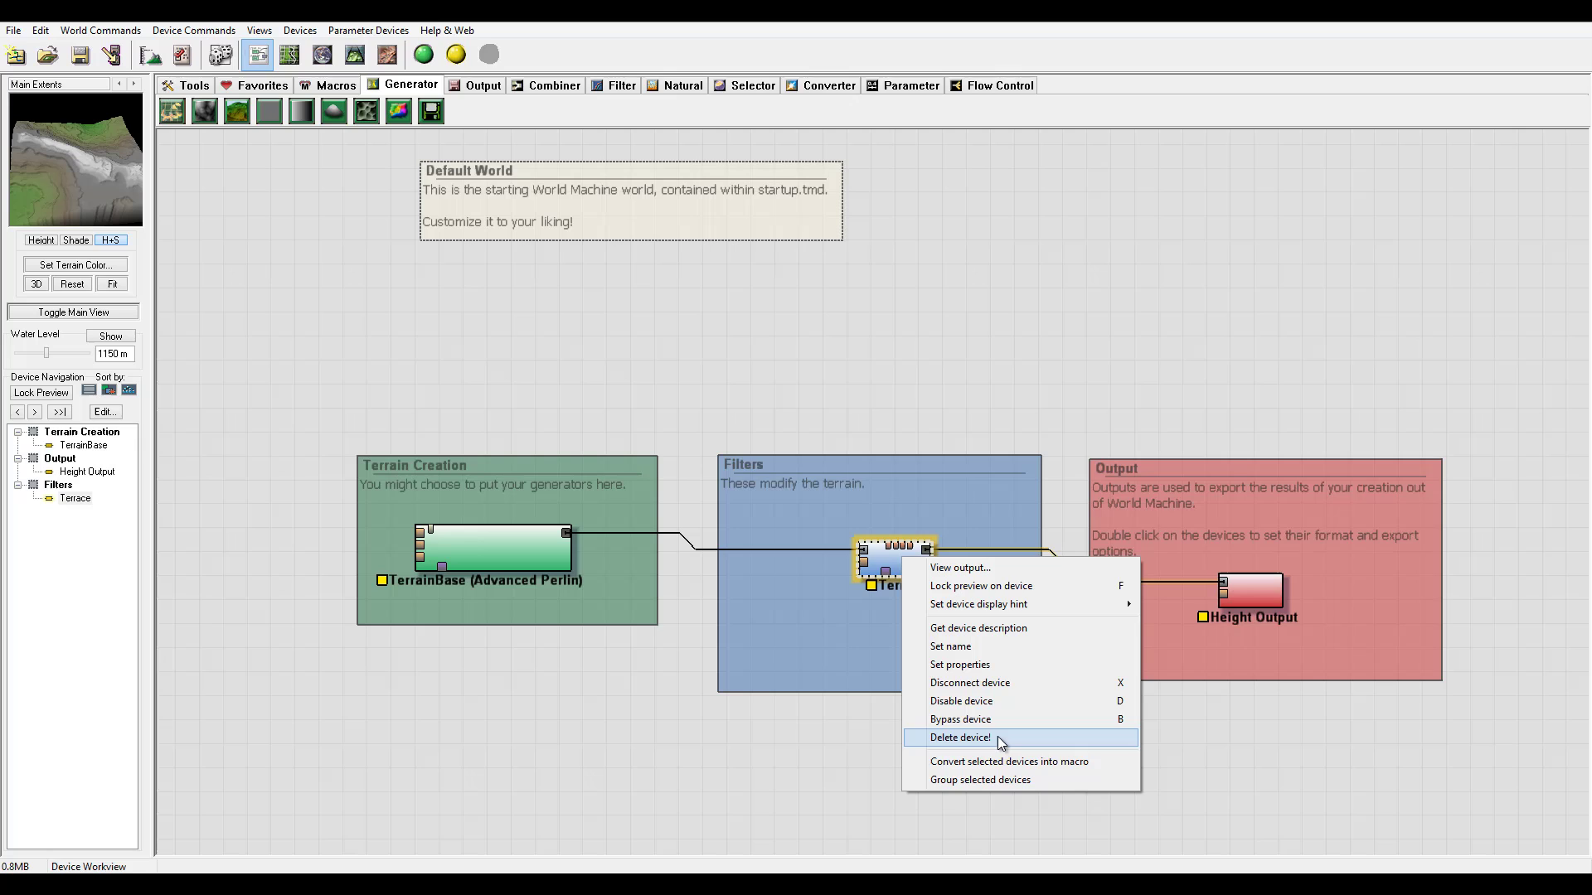
pyautogui.click(997, 737)
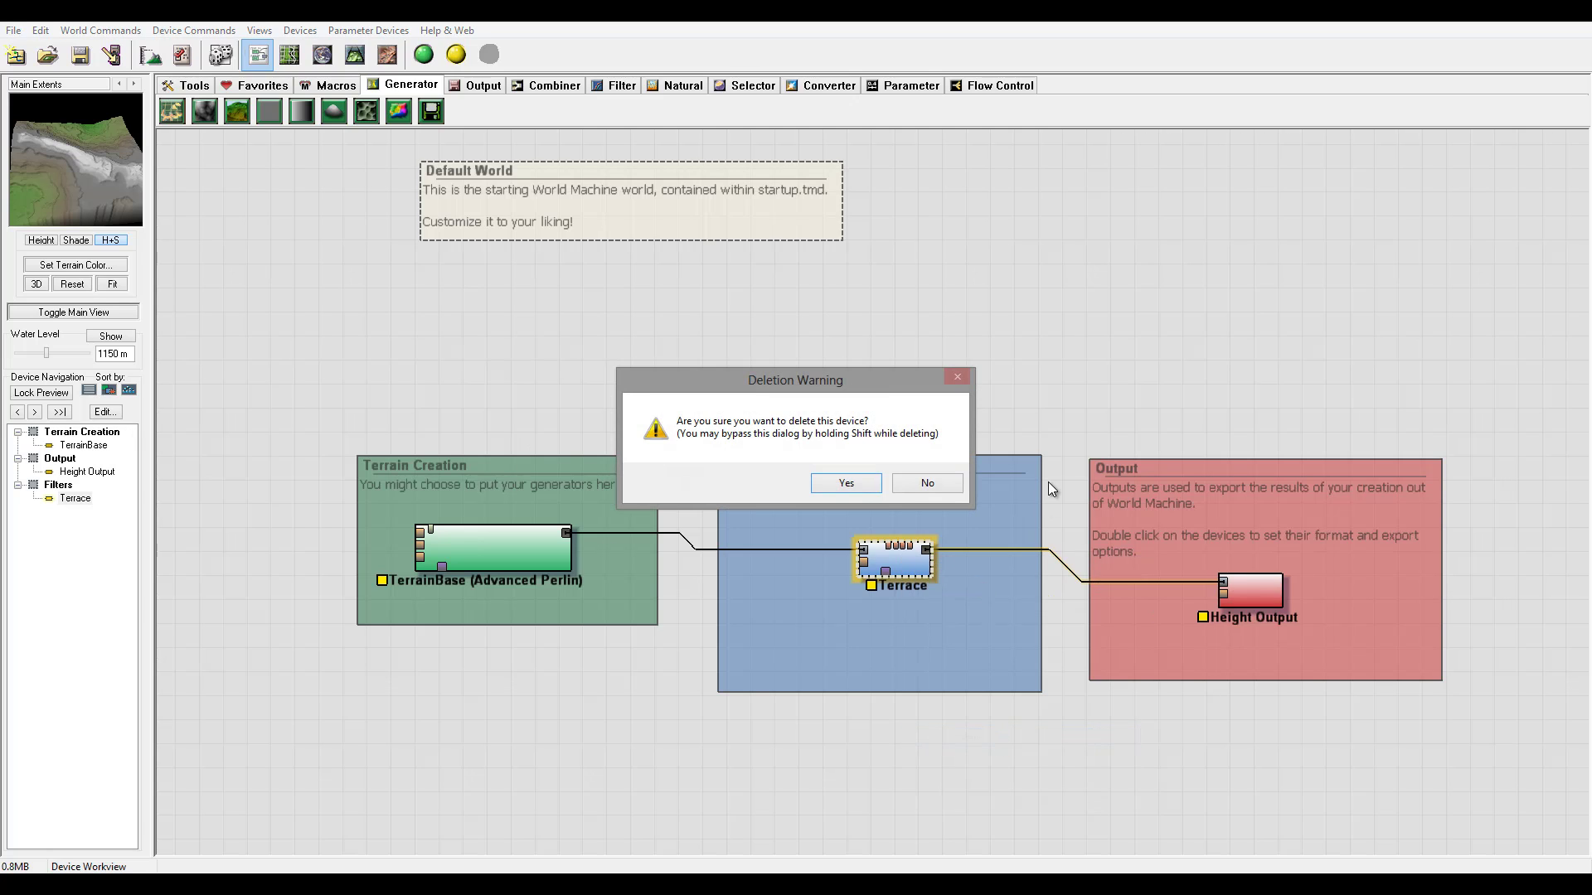
pyautogui.click(943, 481)
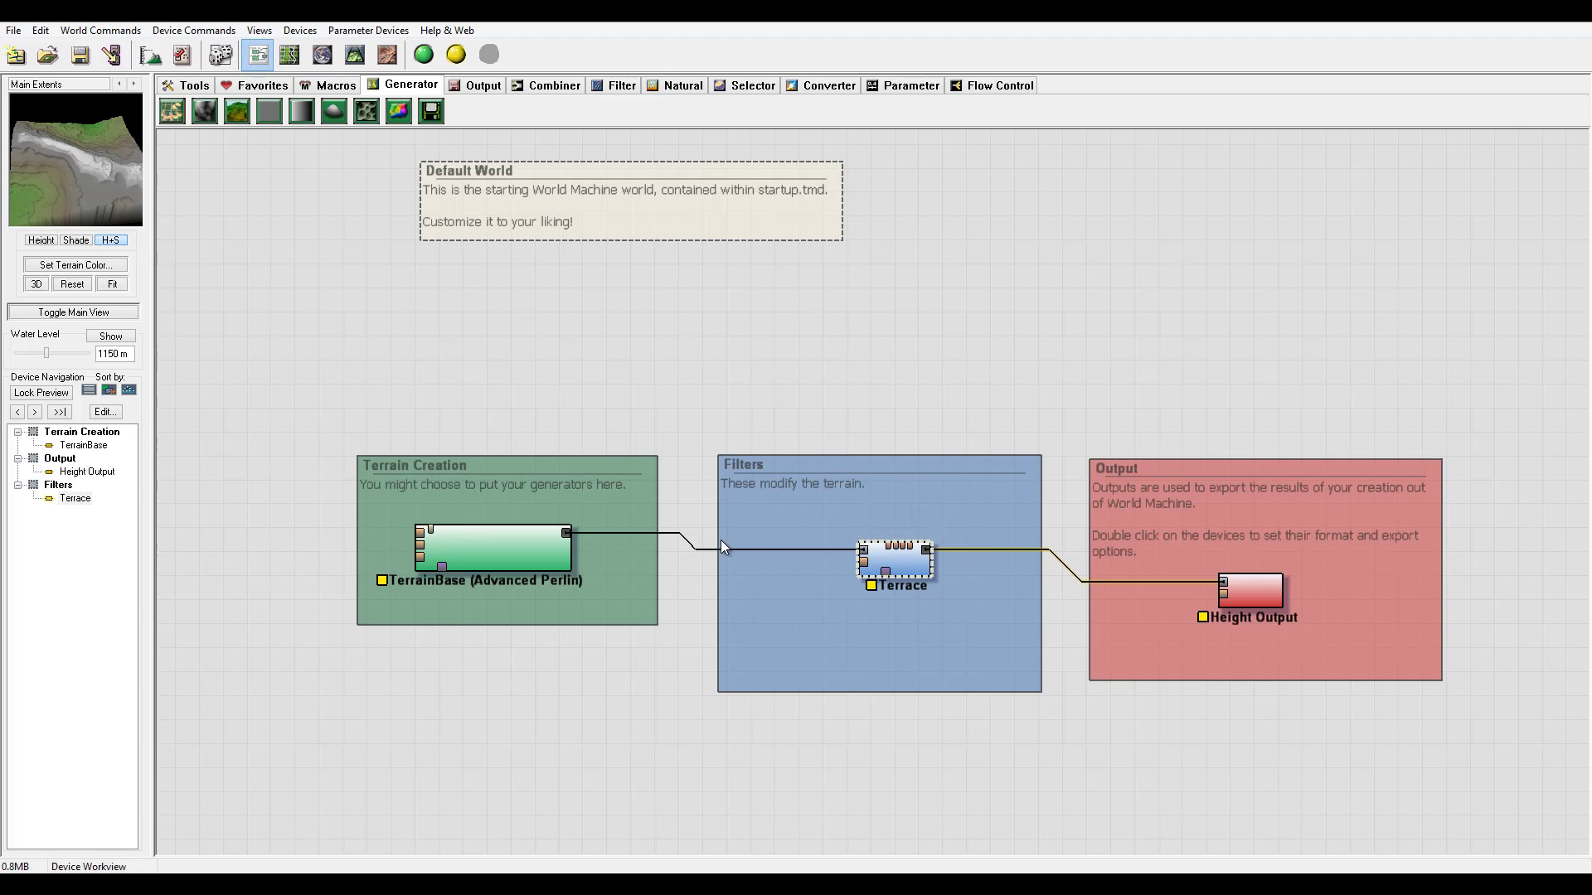
pyautogui.rightClick(900, 567)
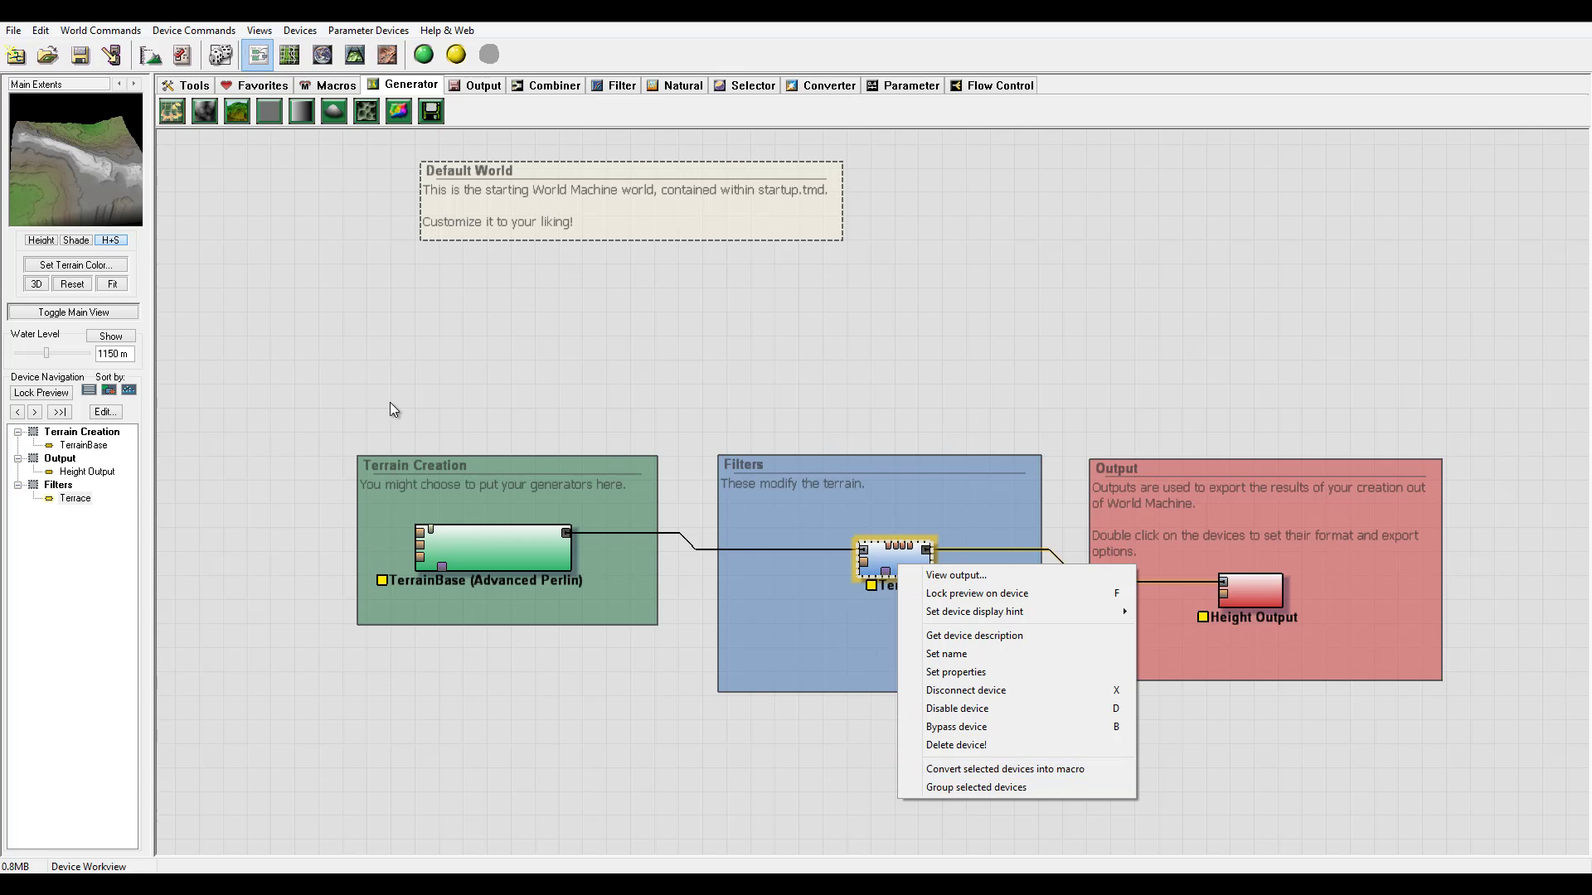
pyautogui.click(304, 369)
pyautogui.moveTo(286, 316); pyautogui.dragTo(962, 664)
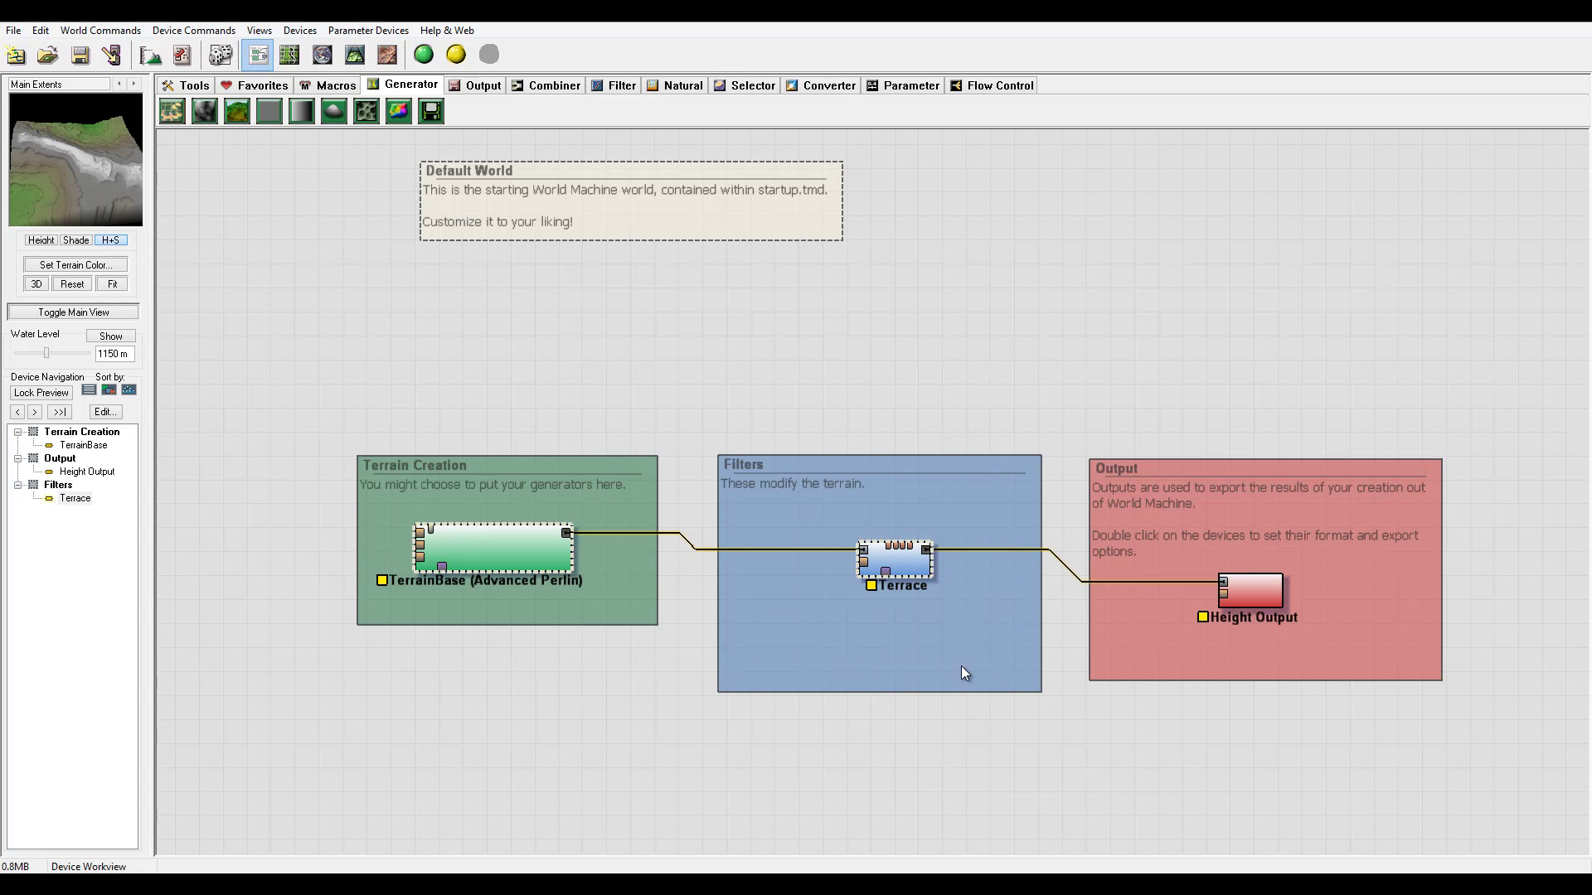
pyautogui.rightClick(913, 563)
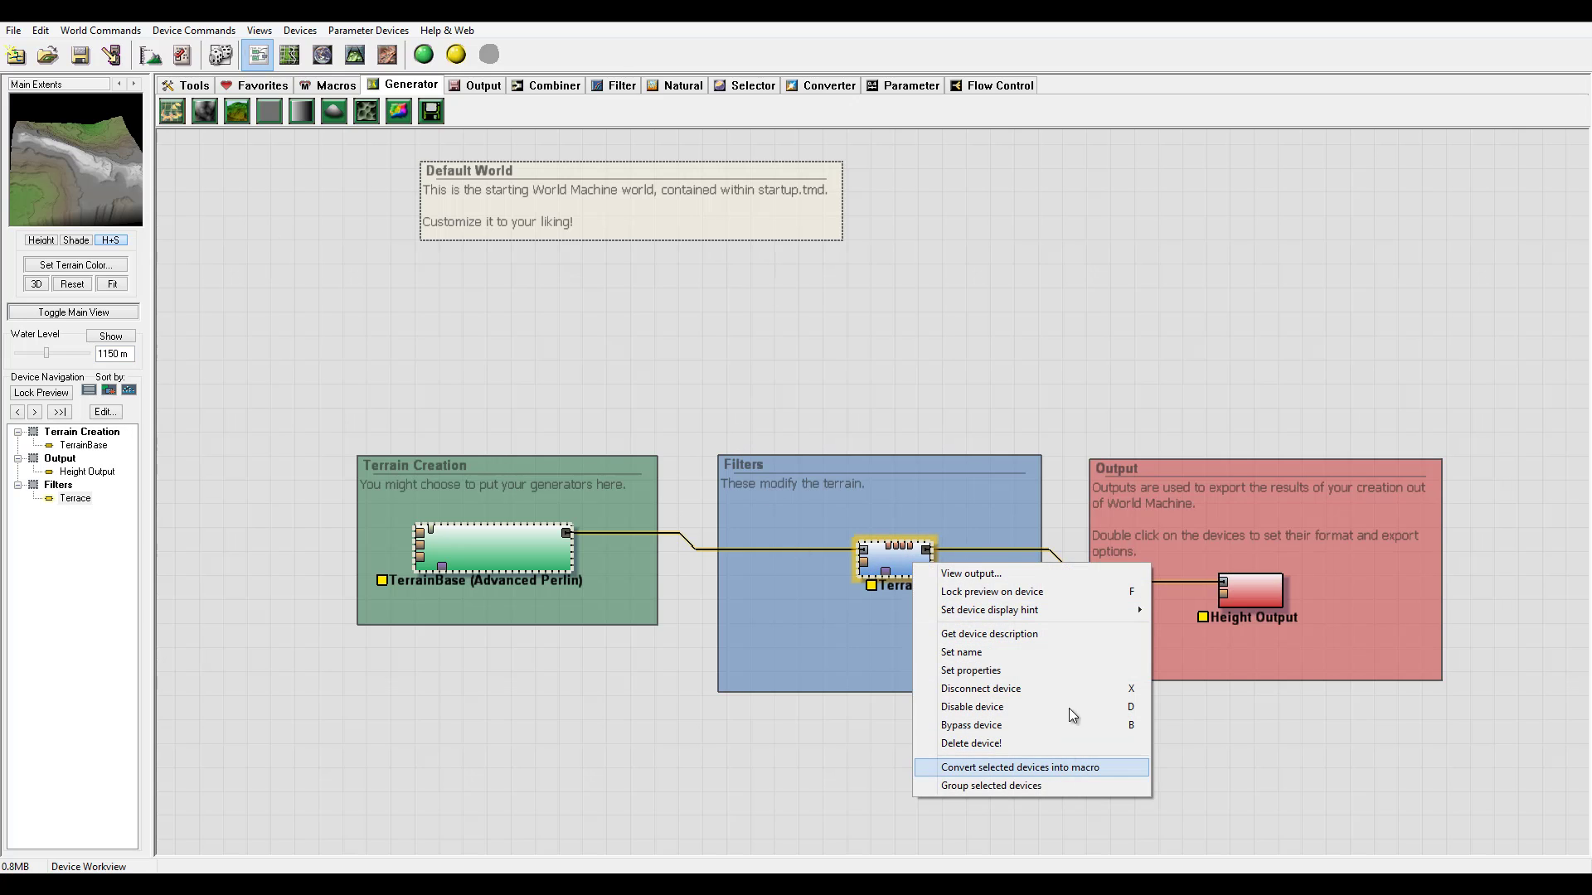
pyautogui.click(1103, 363)
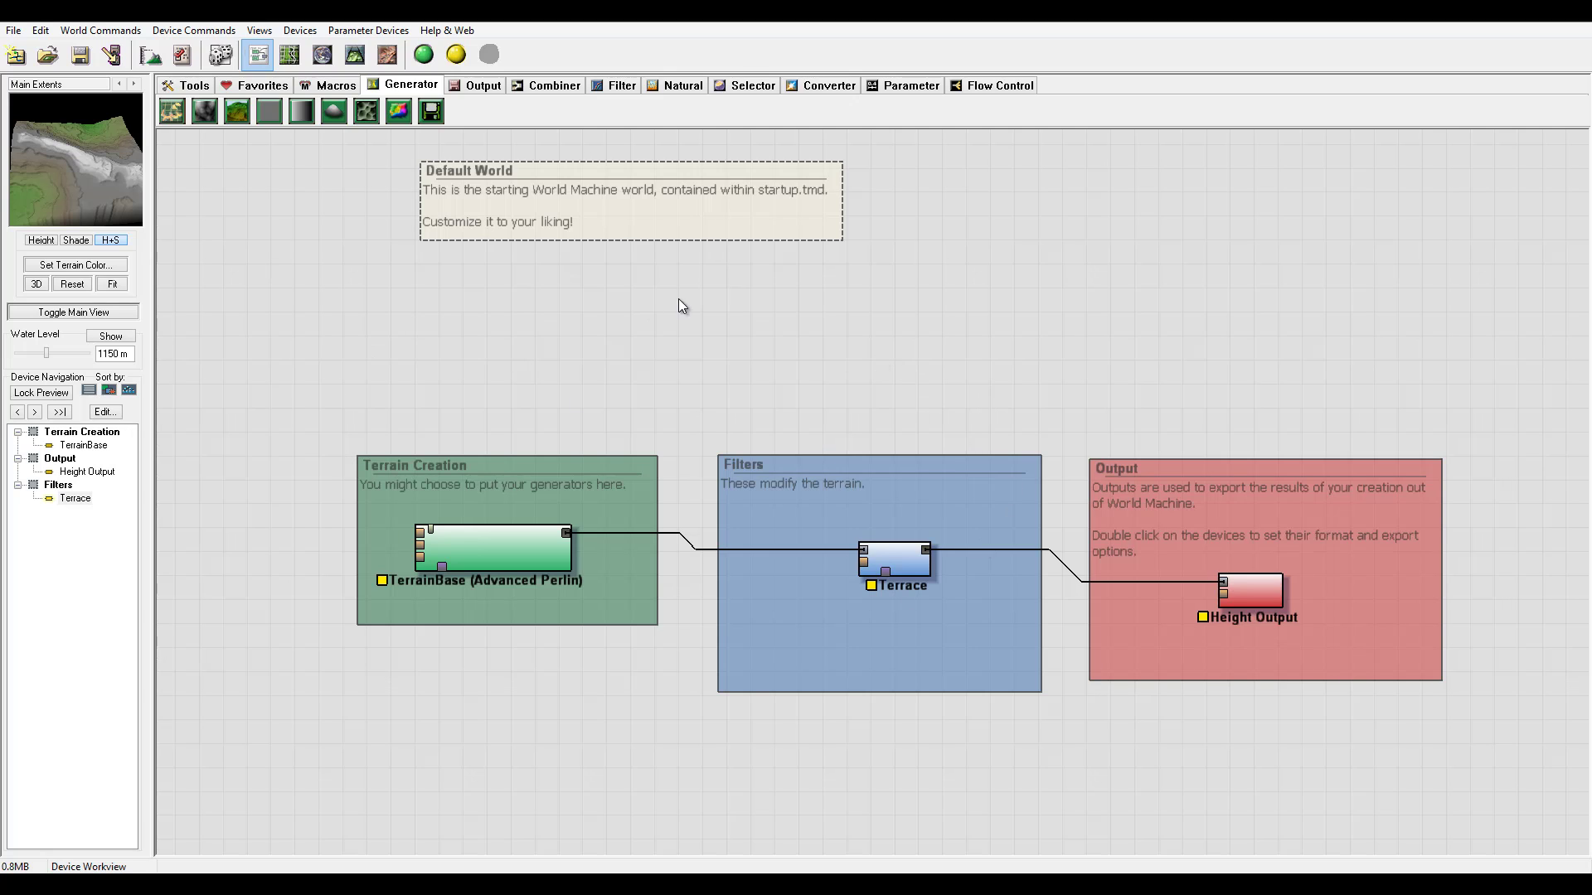
# - Group the Terrace device into a new group
pyautogui.rightClick(895, 567)
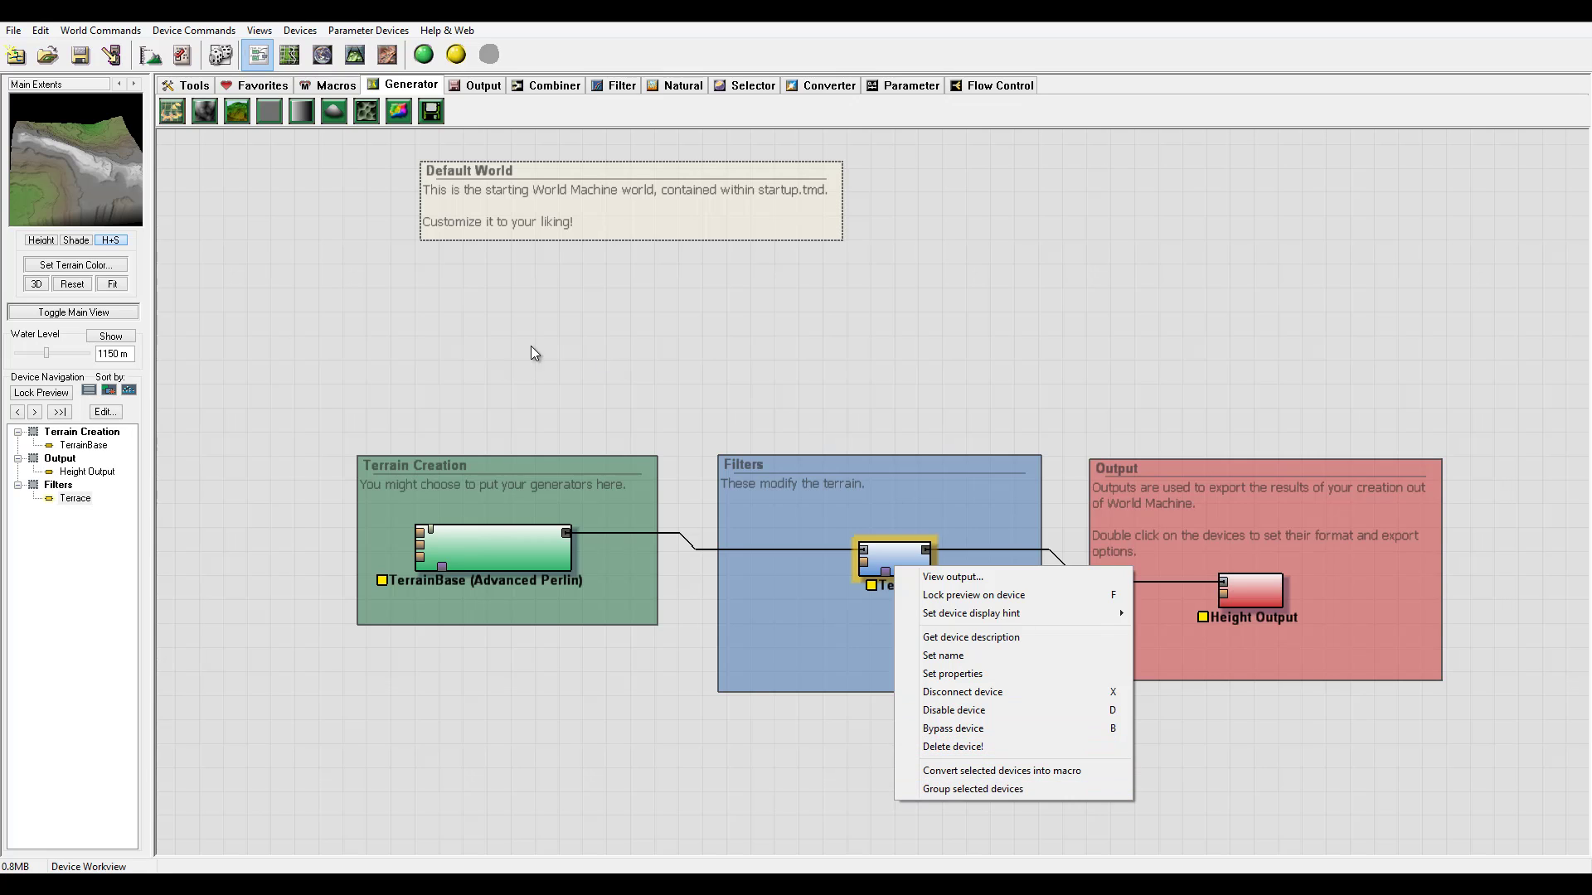
pyautogui.click(1058, 790)
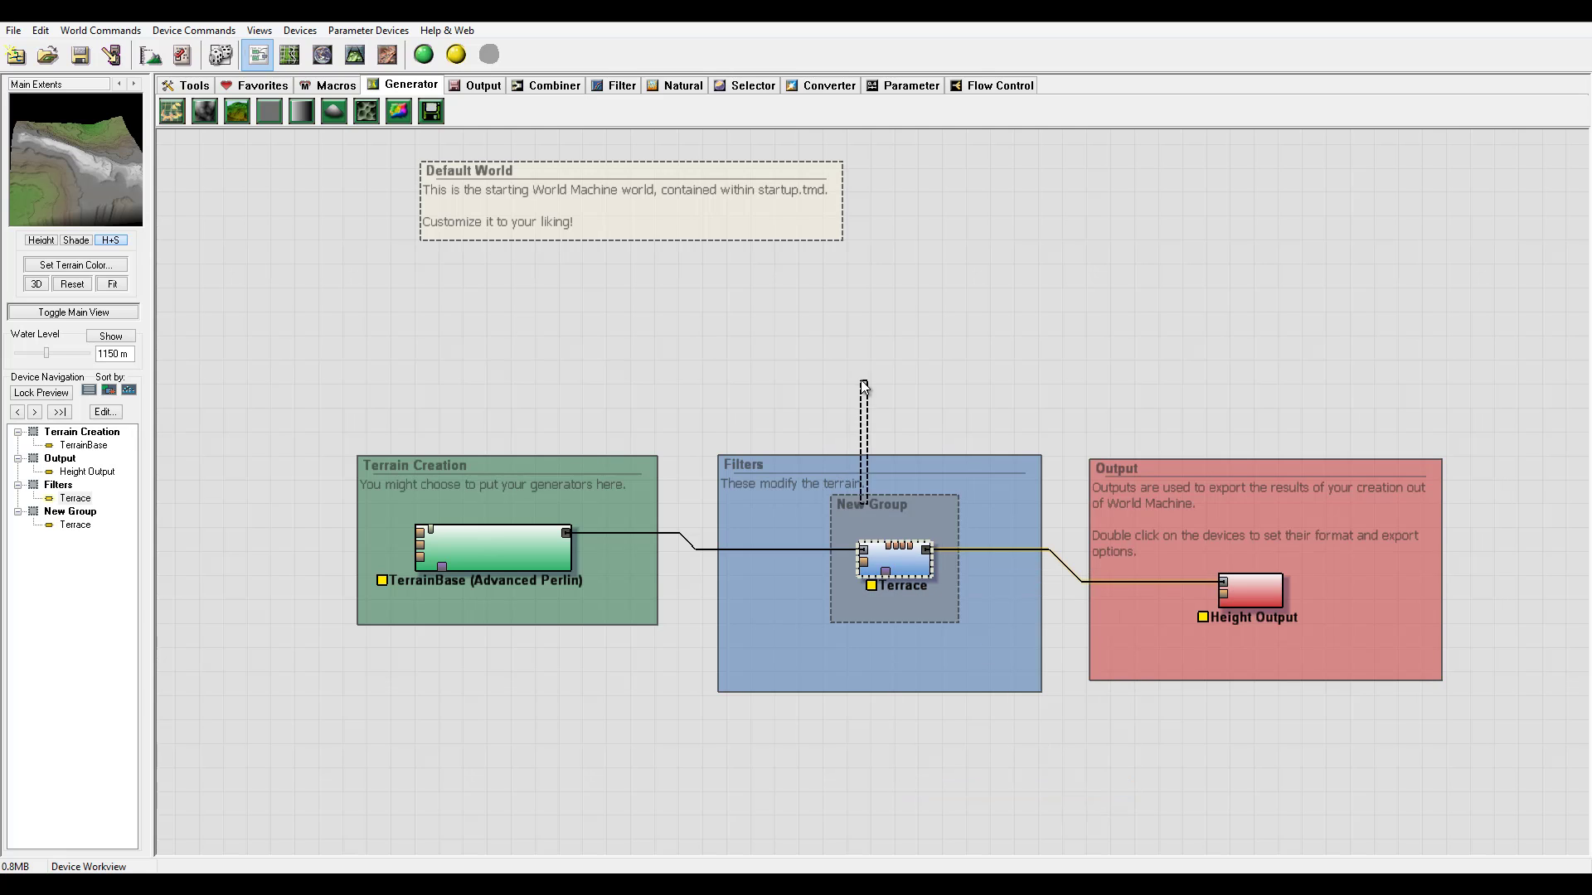
pyautogui.click(894, 513)
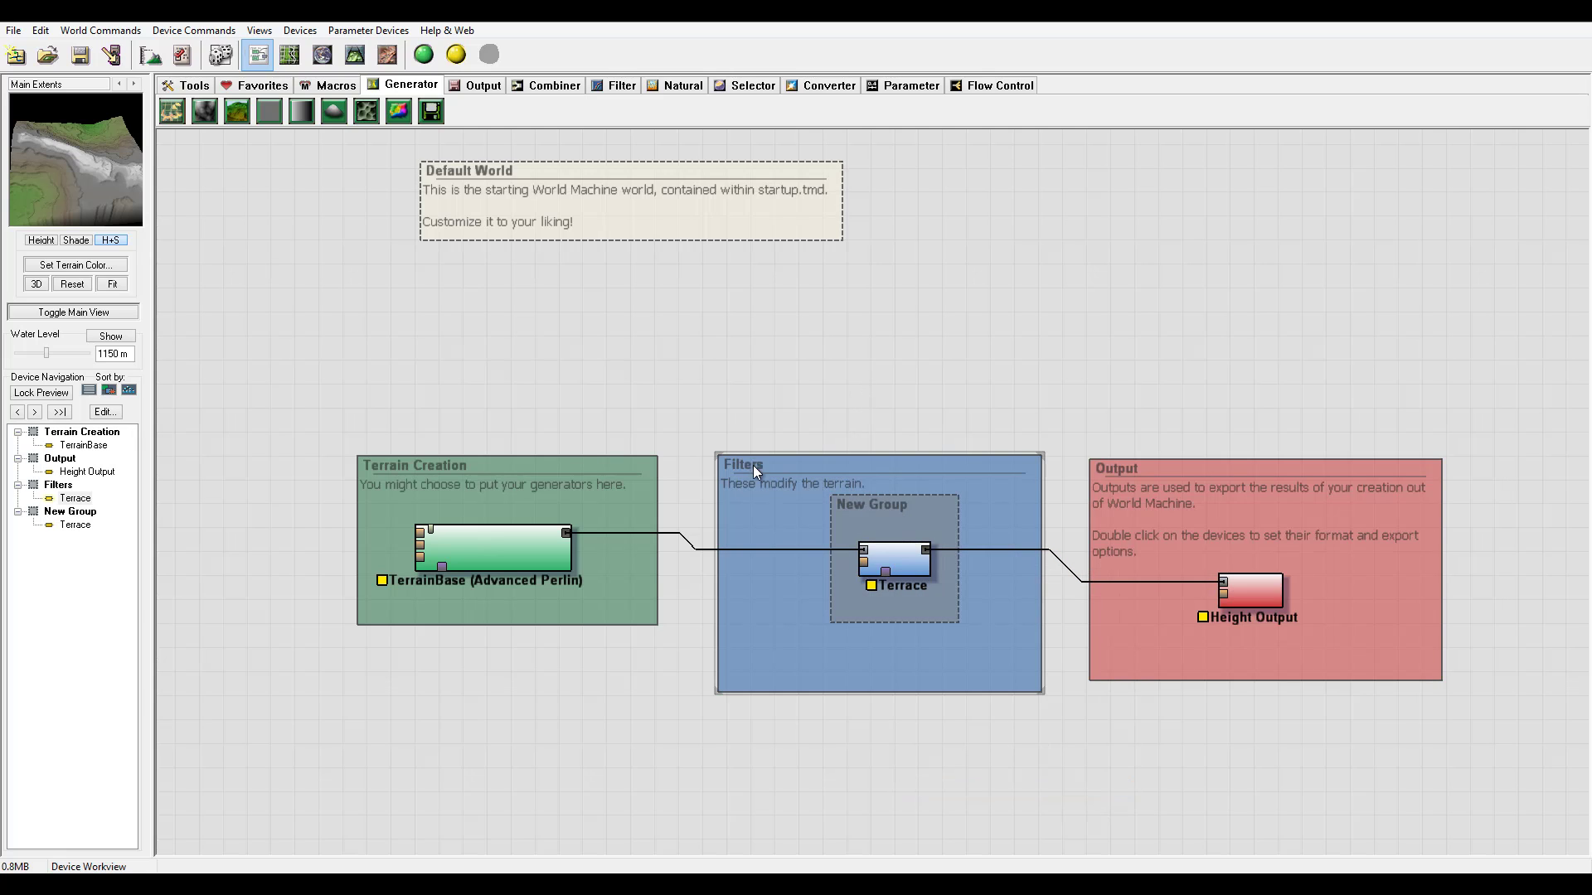
# - Move the Filters frame down and place an enlarged empty New Group frame above it
pyautogui.moveTo(753, 465); pyautogui.dragTo(652, 646)
pyautogui.moveTo(862, 511); pyautogui.dragTo(731, 289)
pyautogui.moveTo(836, 406); pyautogui.dragTo(1039, 505)
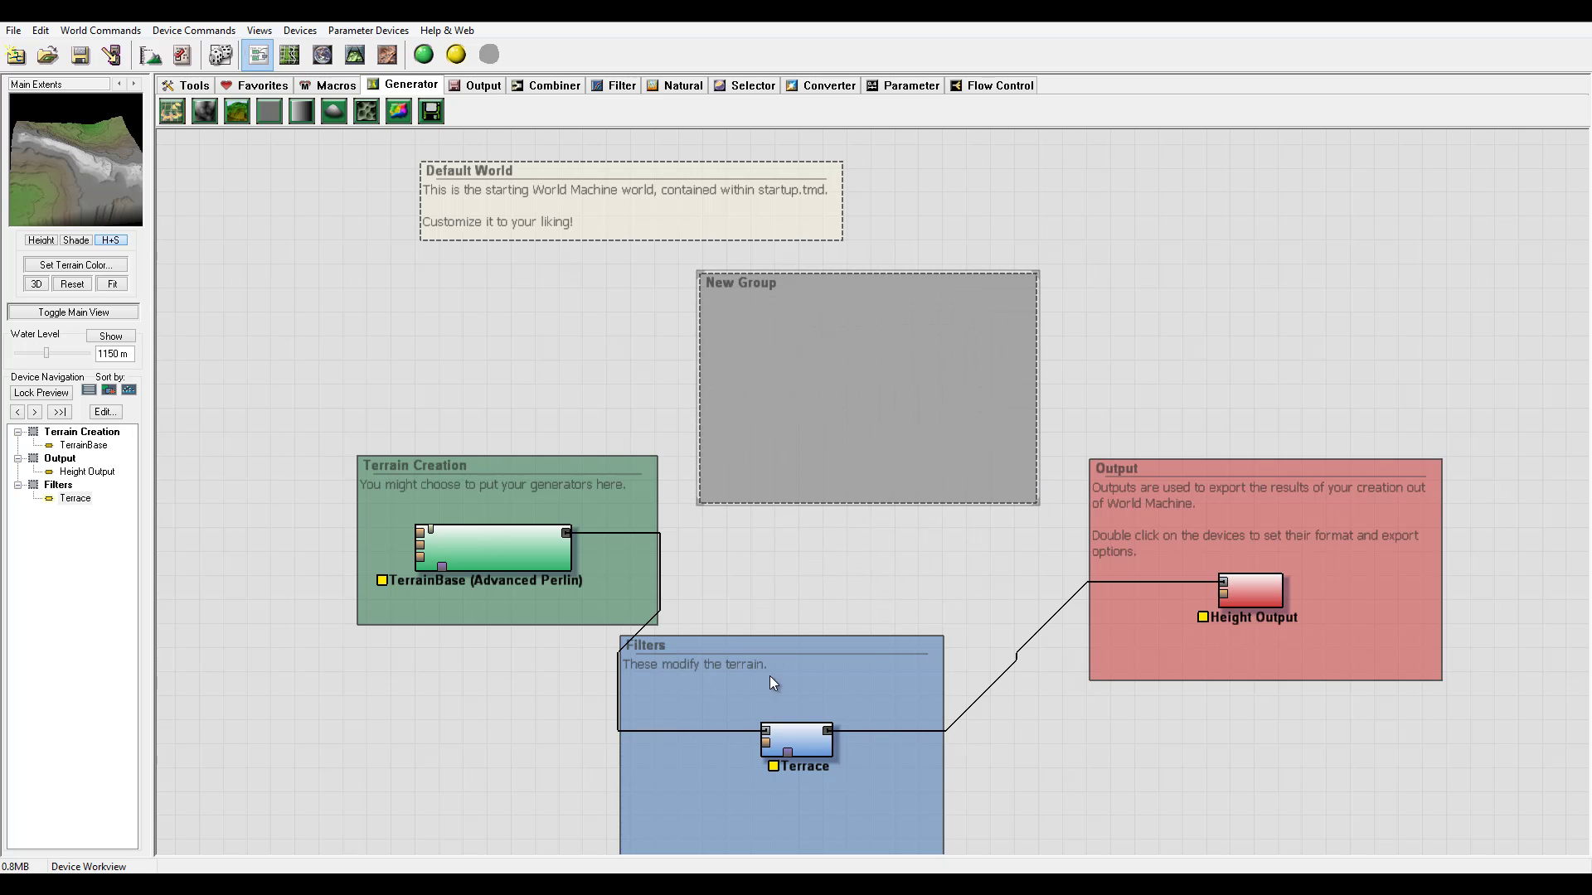
pyautogui.moveTo(706, 649); pyautogui.dragTo(722, 533)
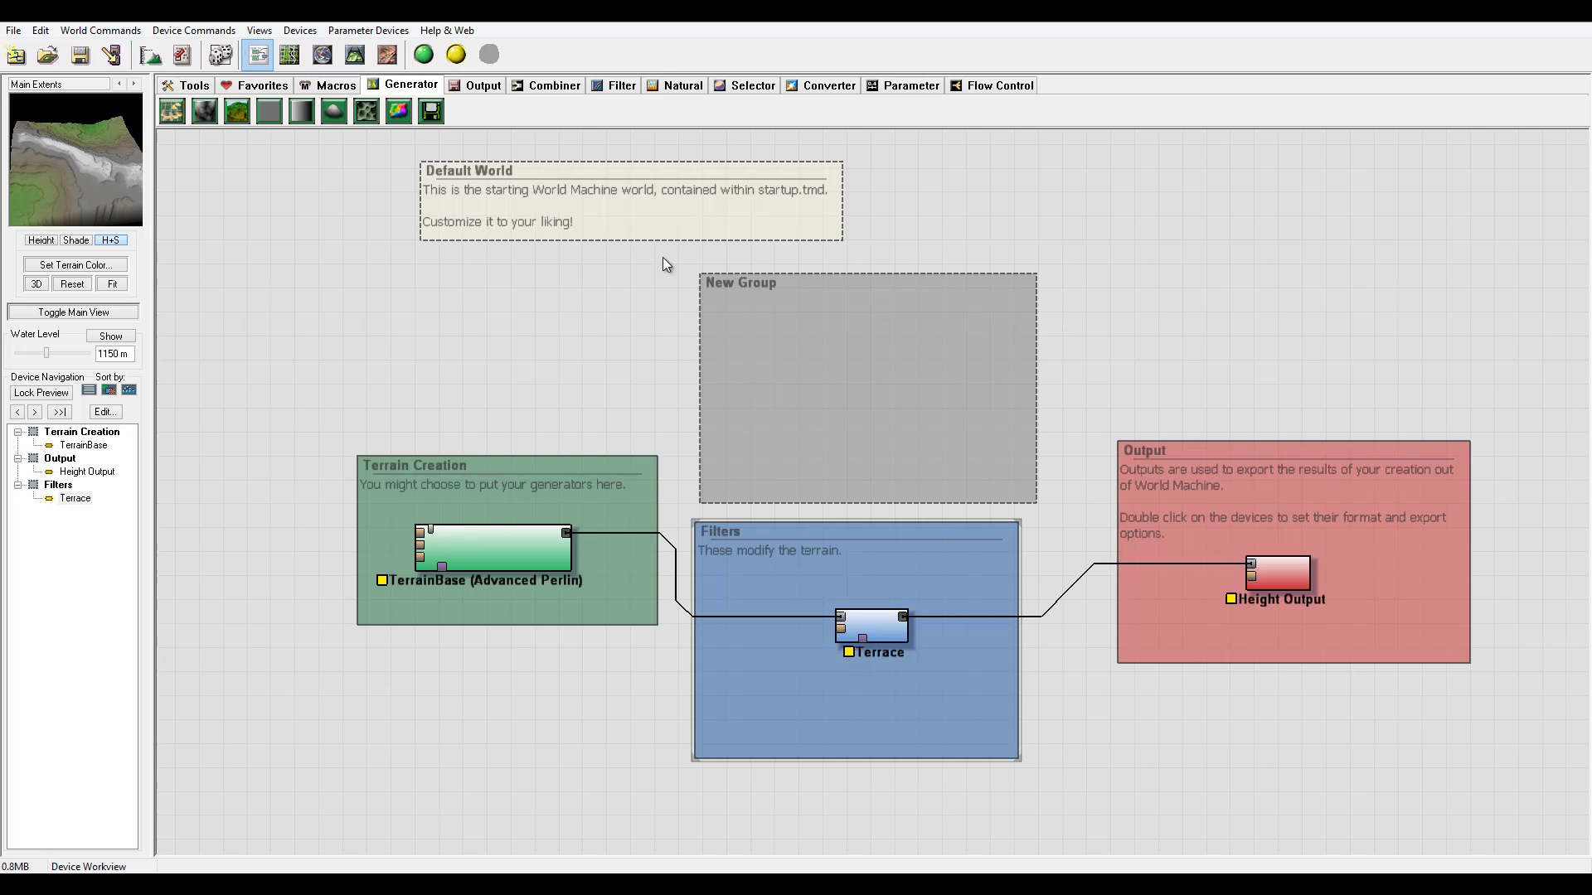
pyautogui.moveTo(708, 280); pyautogui.dragTo(734, 282)
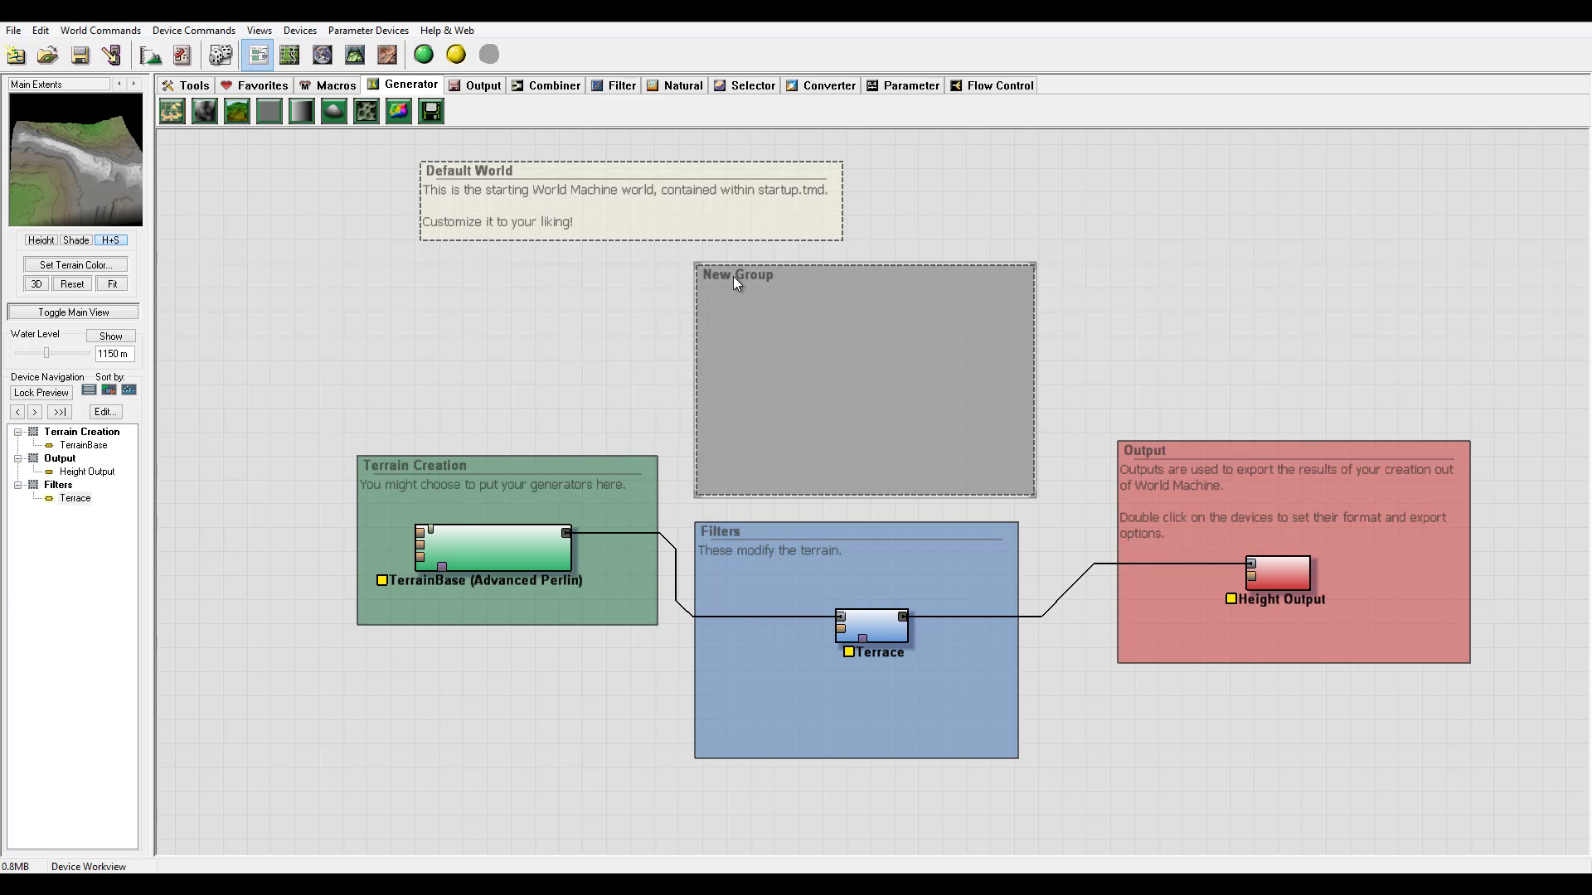
pyautogui.moveTo(1033, 499); pyautogui.dragTo(1008, 497)
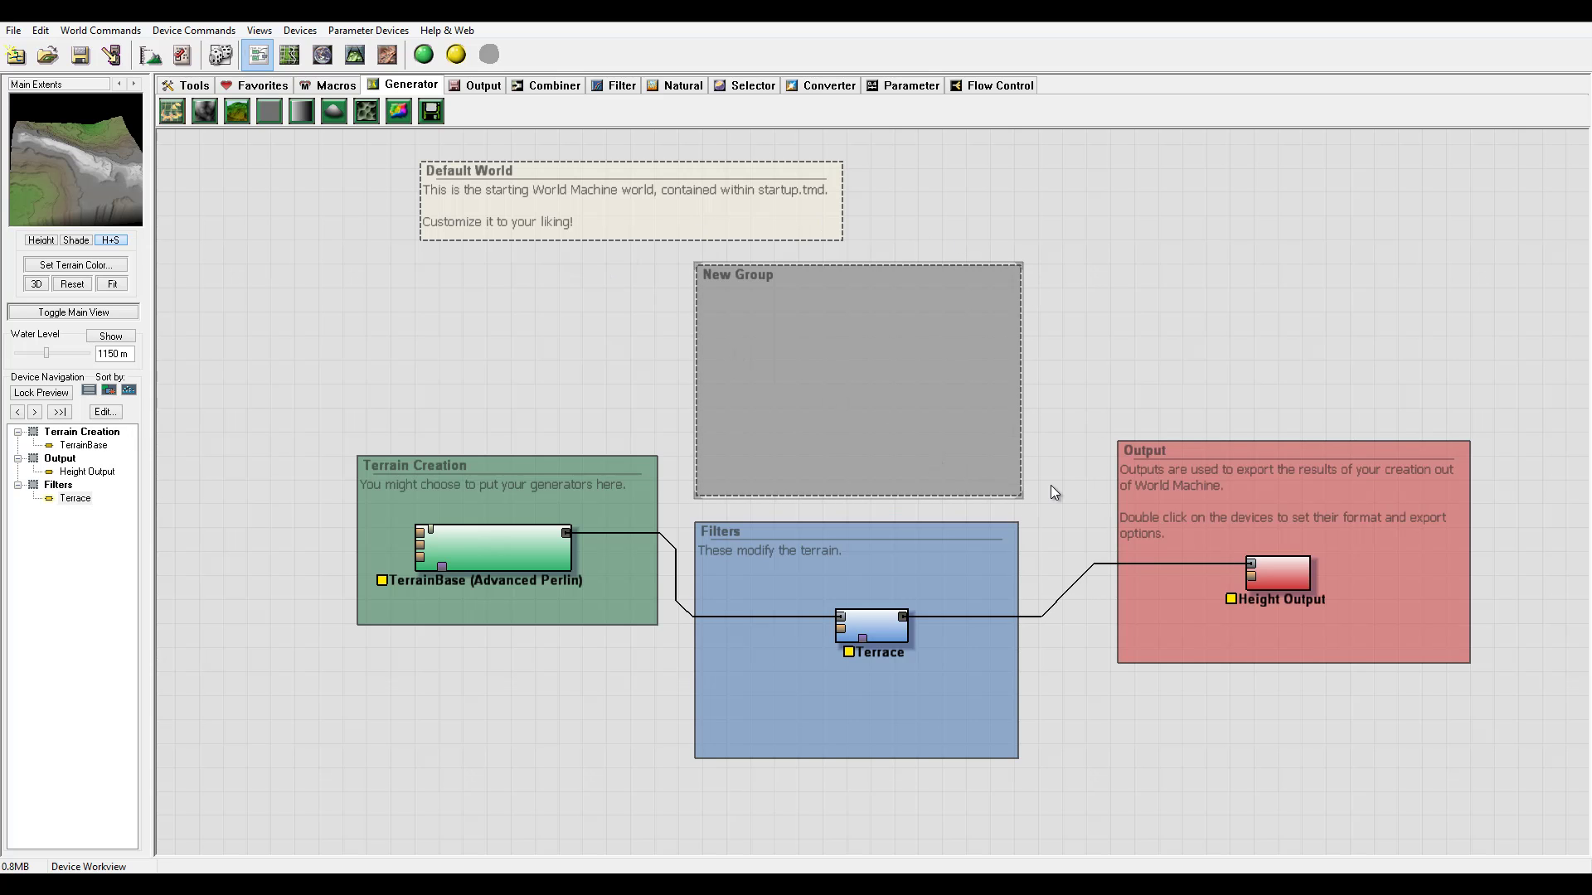